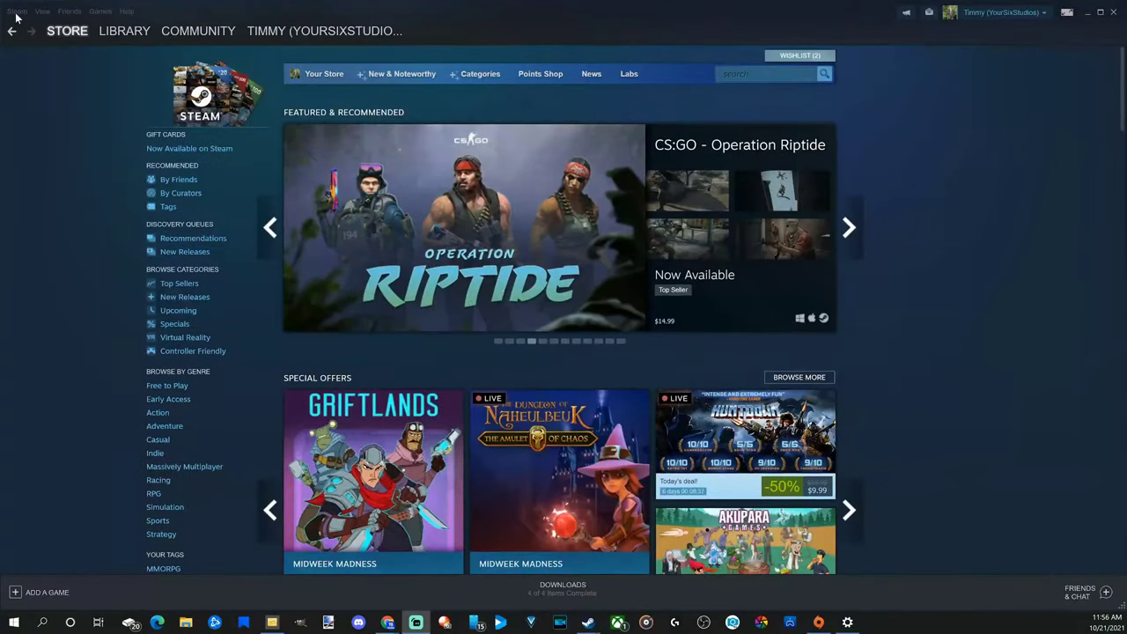
- Start Steam's Backup and Restore Programs wizard, then cancel it
left_click(16, 12)
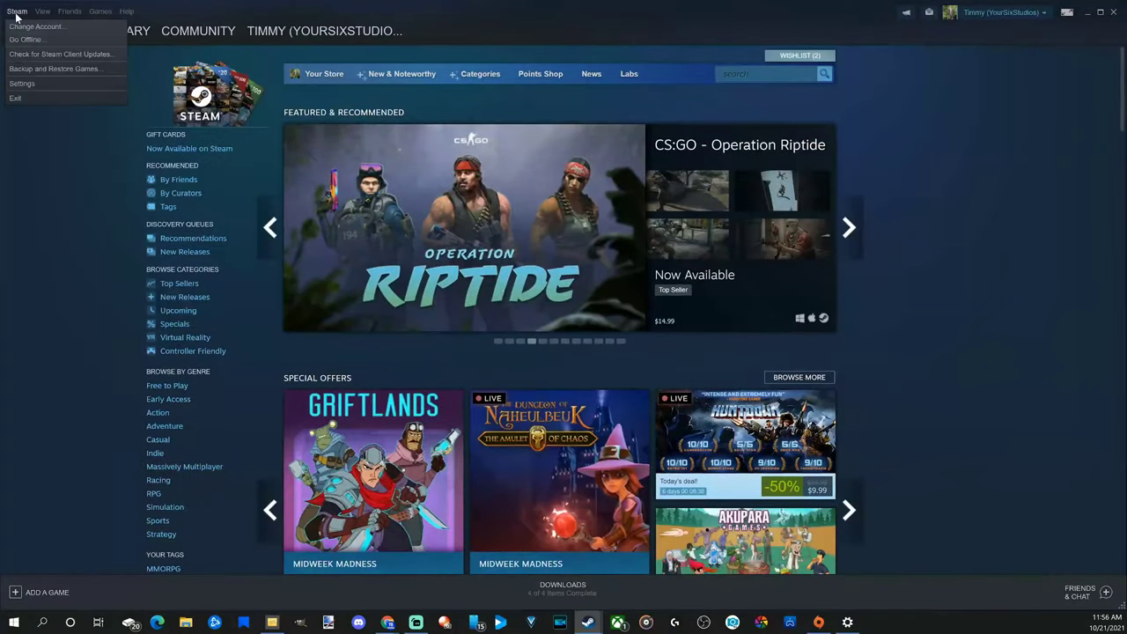
left_click(51, 69)
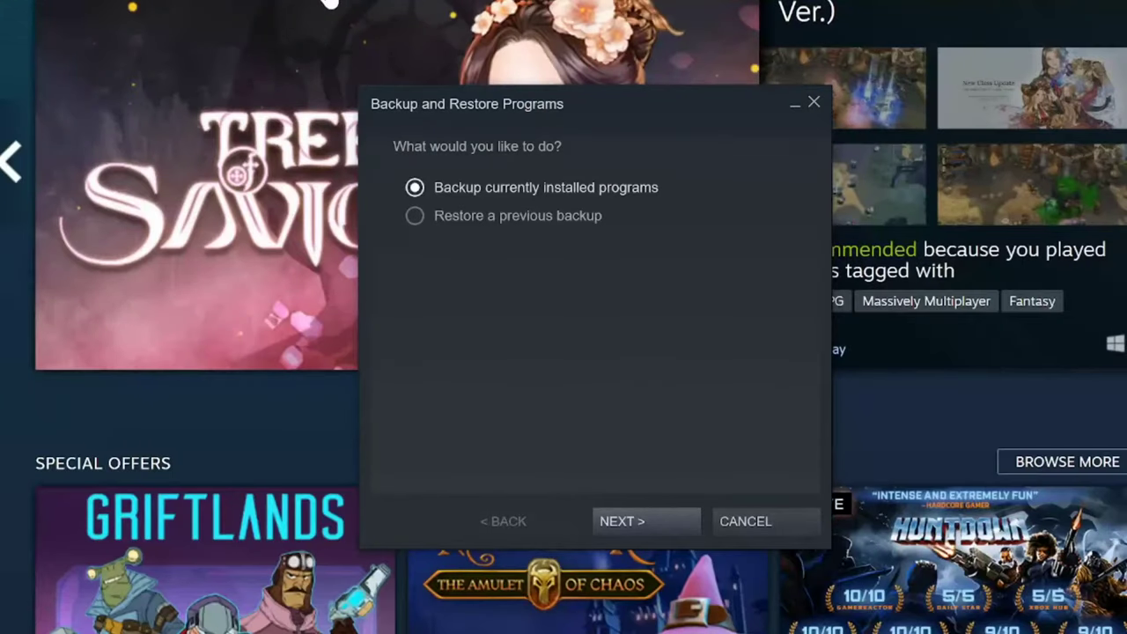
left_click(651, 522)
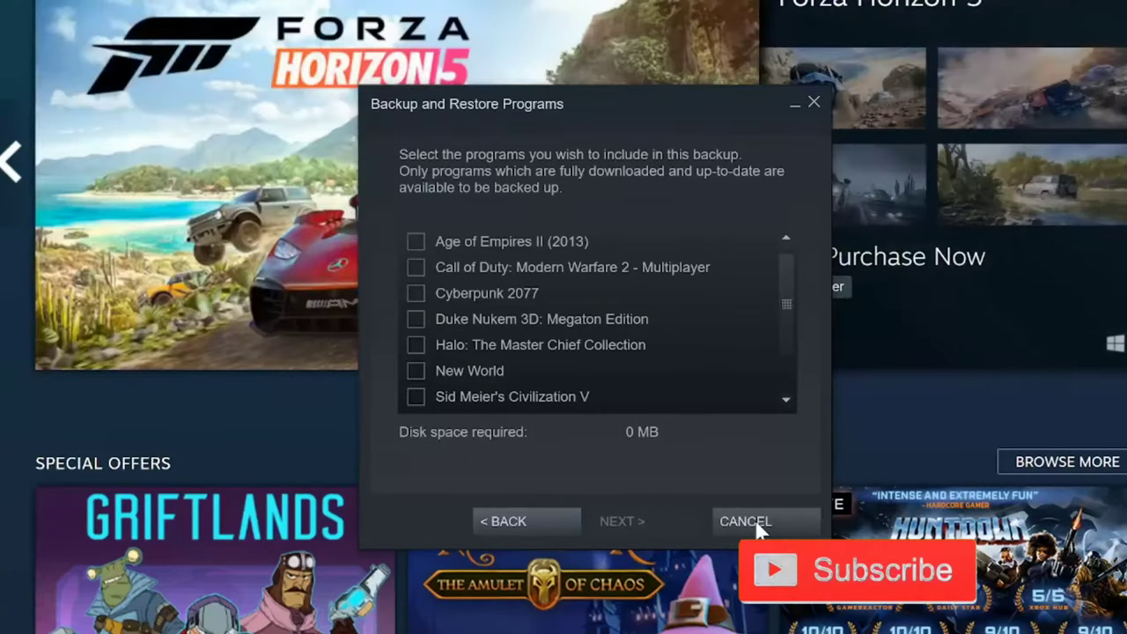
left_click(754, 519)
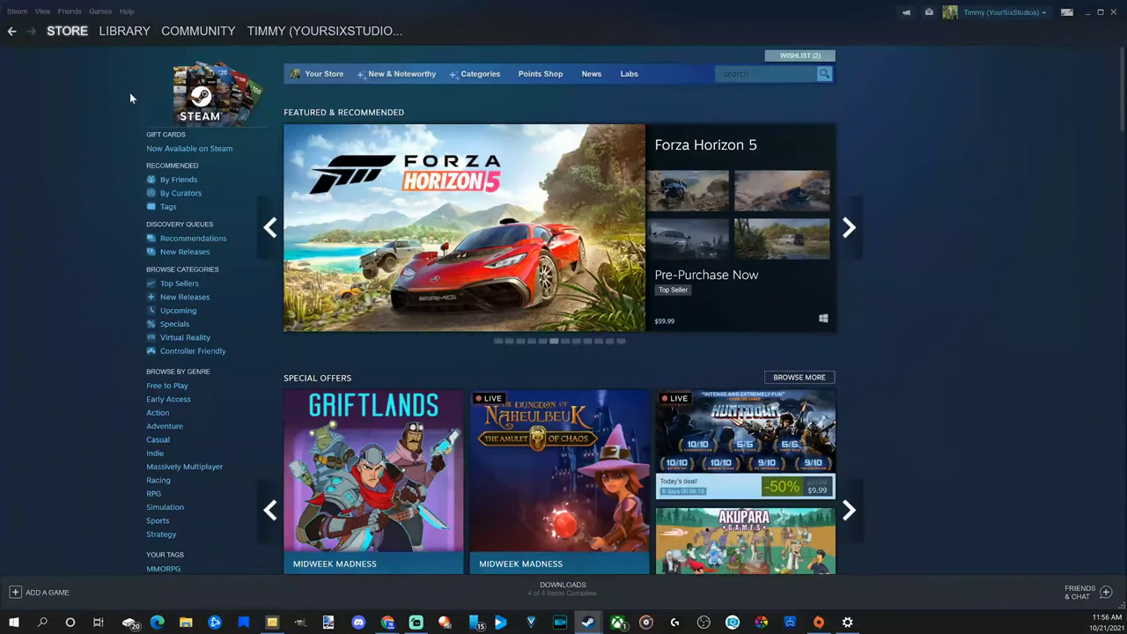
- Browse Sid Meier's Civilization V's local files from its Properties in the library
left_click(130, 34)
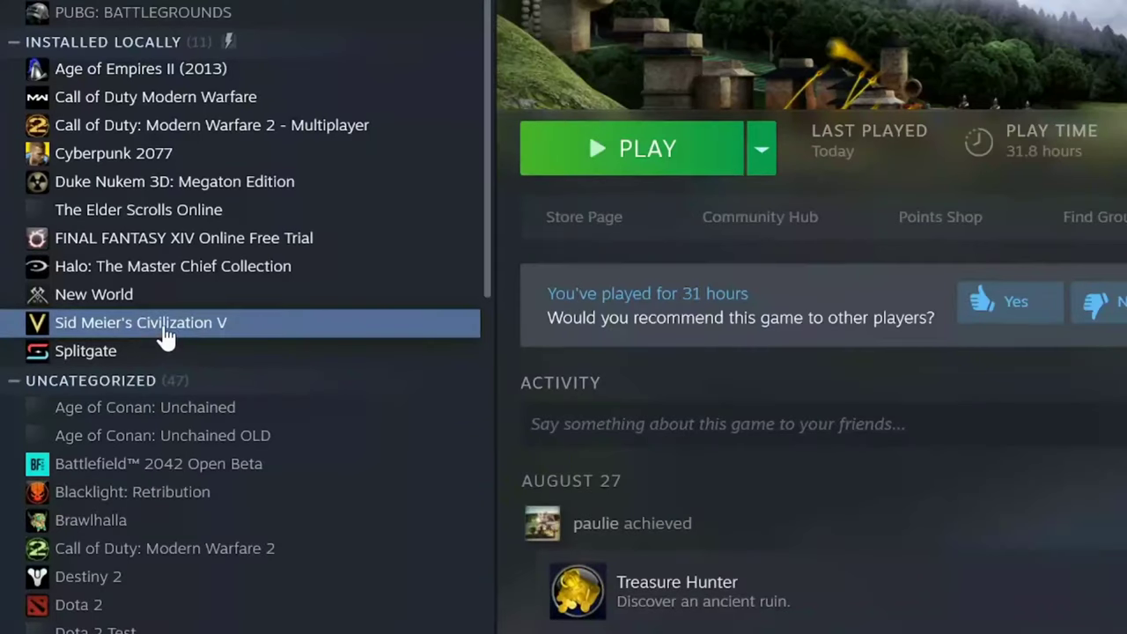
right_click(166, 333)
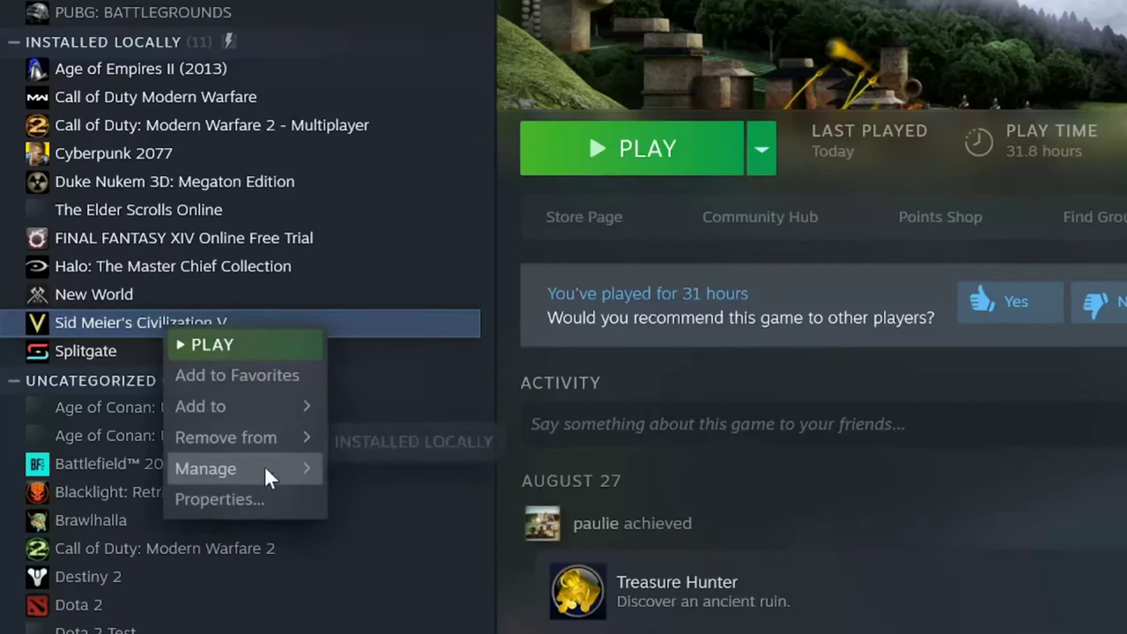
left_click(269, 501)
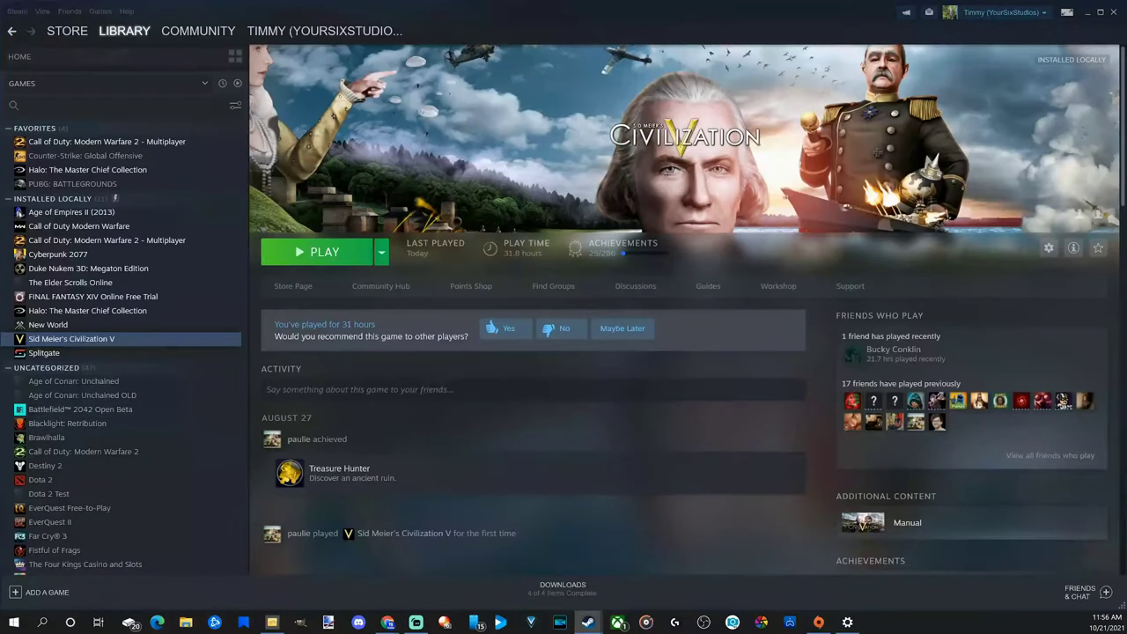
left_click_drag(114, 246, 498, 180)
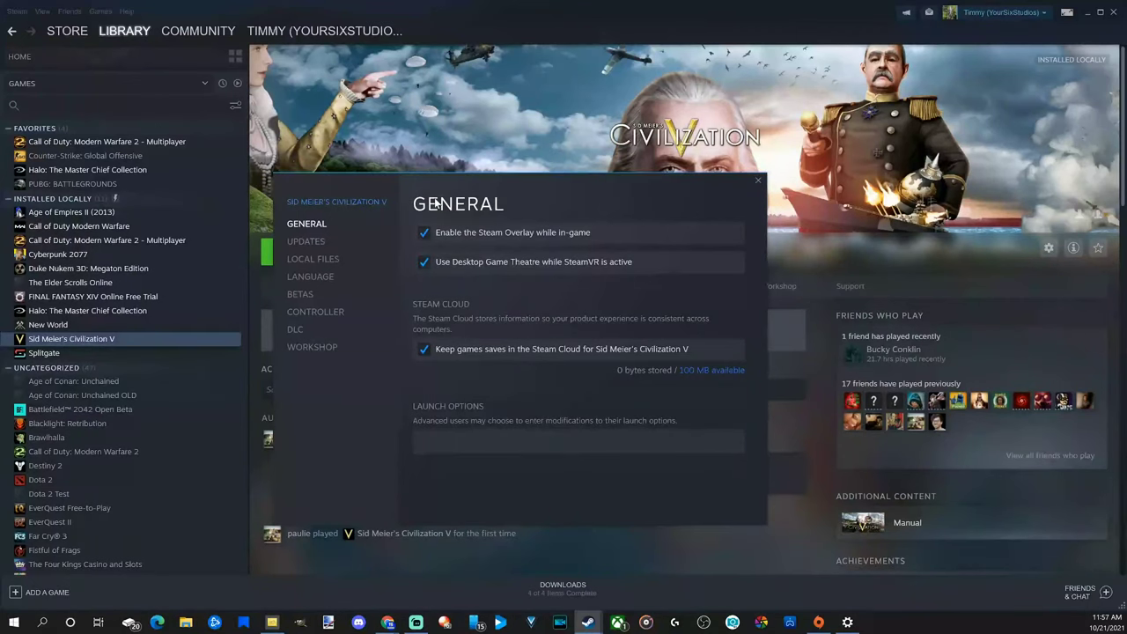
left_click(317, 261)
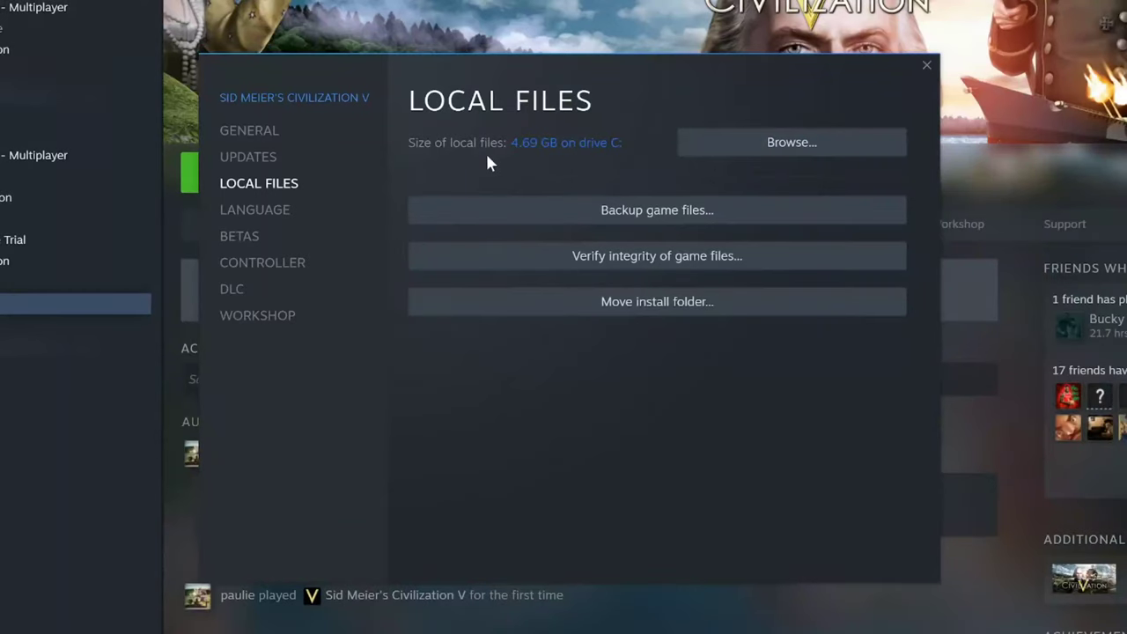
left_click(745, 146)
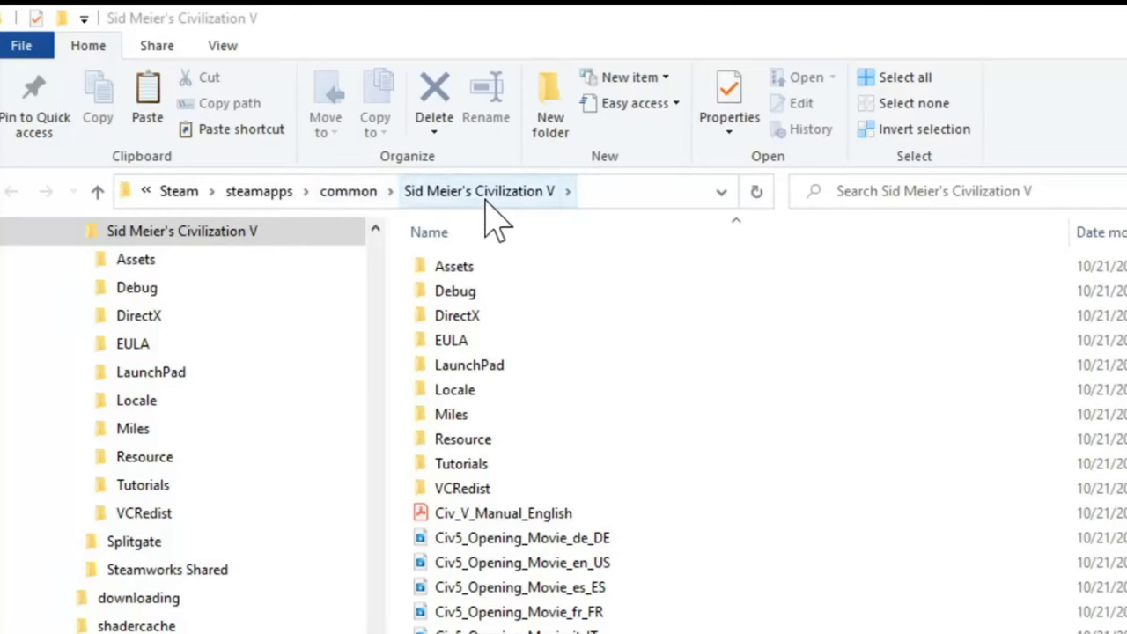
- Go up to steamapps\common and copy all nine game folders
left_click(348, 192)
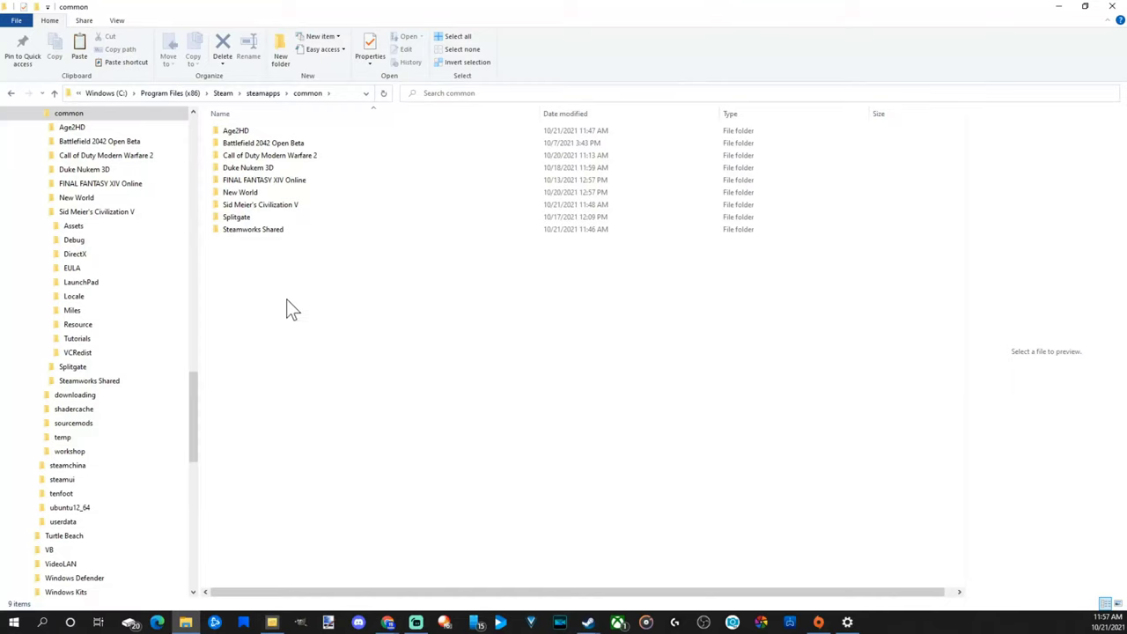
left_click_drag(313, 333, 234, 129)
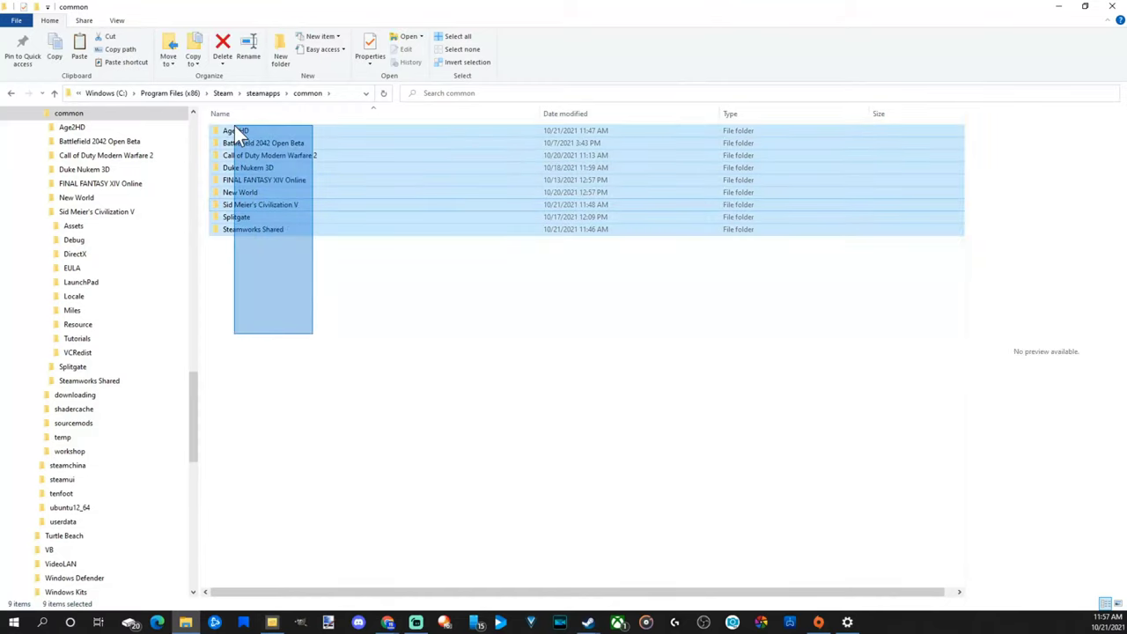
right_click(251, 141)
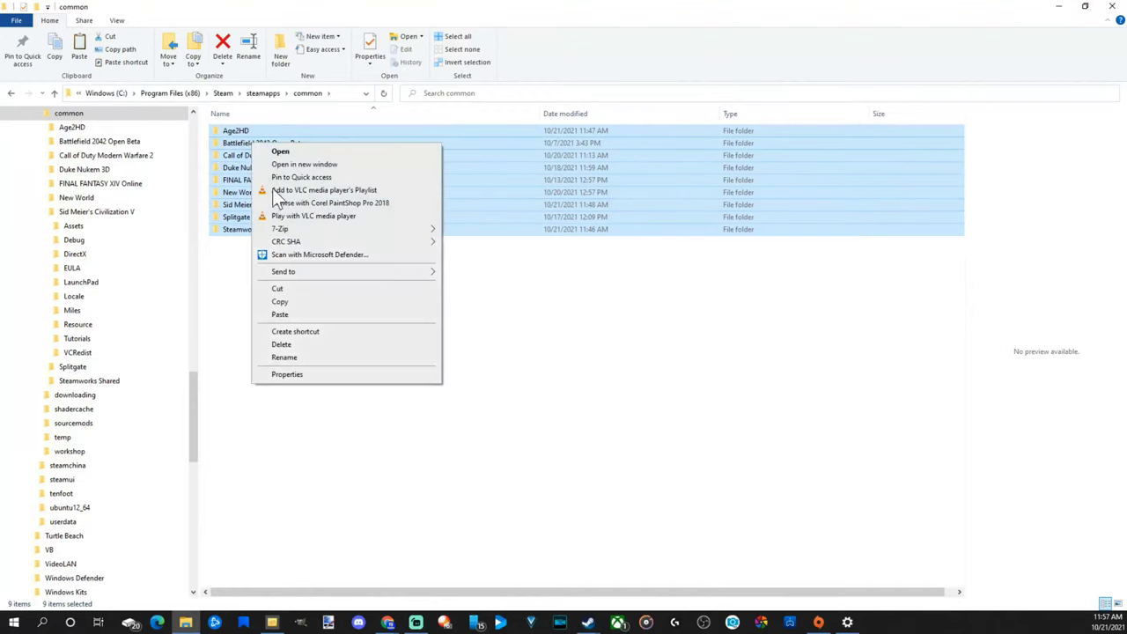
left_click(288, 301)
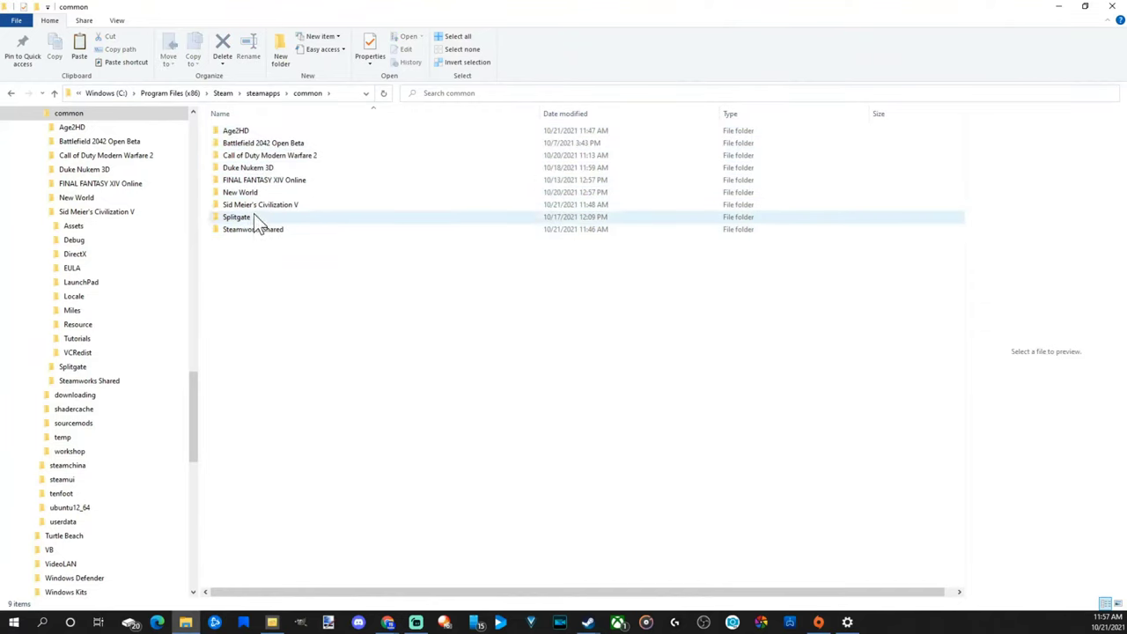
- Copy only the Duke Nukem 3D folder instead
left_click(257, 210)
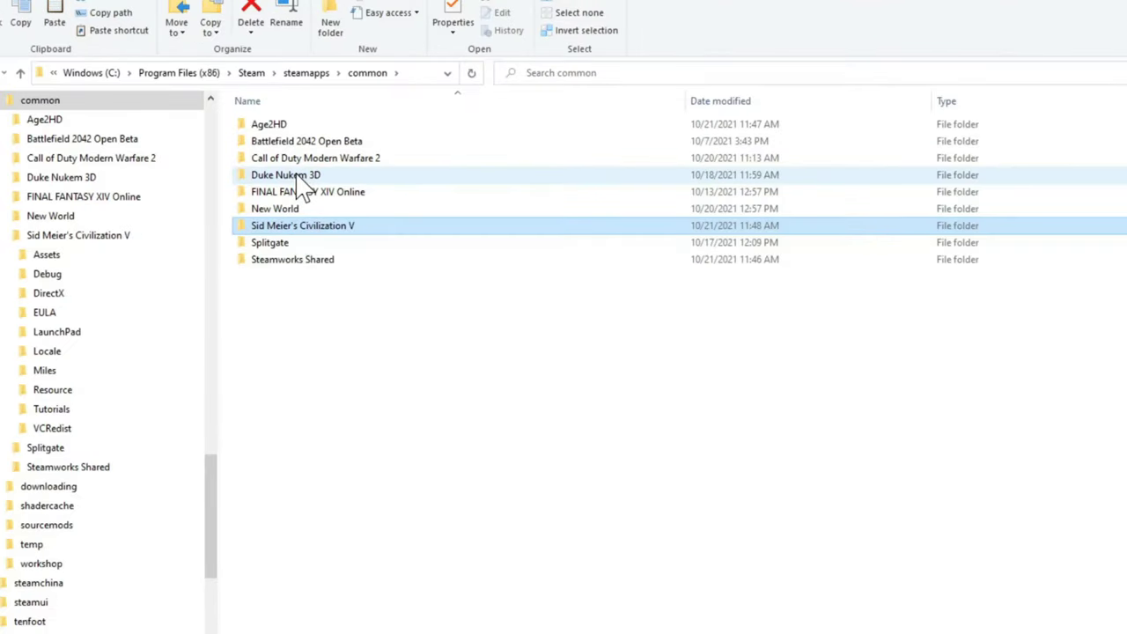
left_click(304, 179)
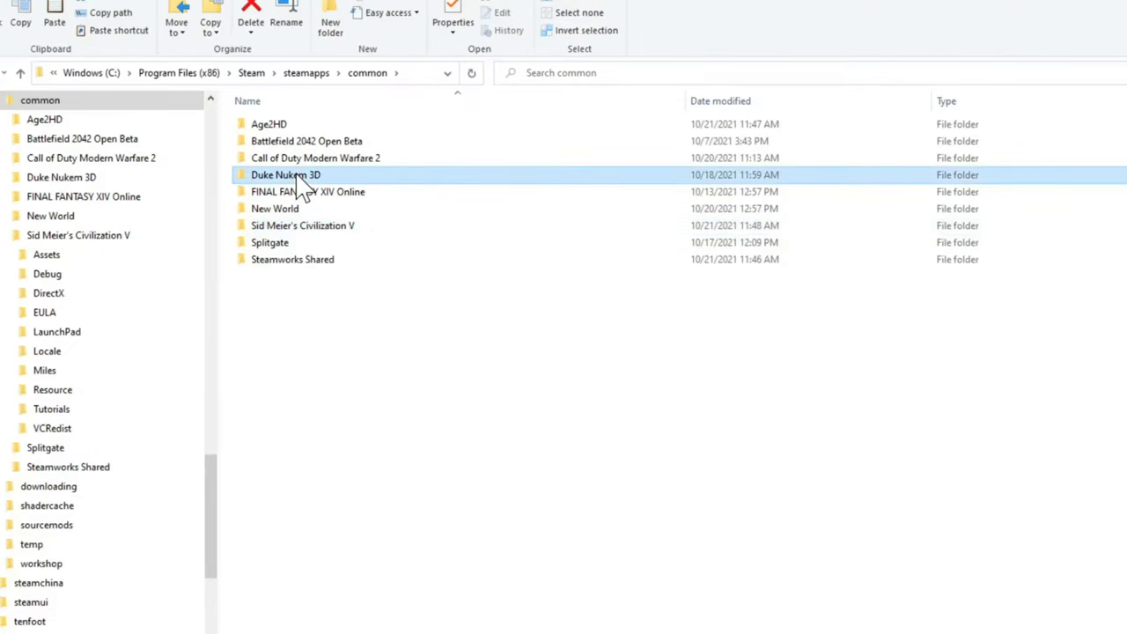
right_click(304, 185)
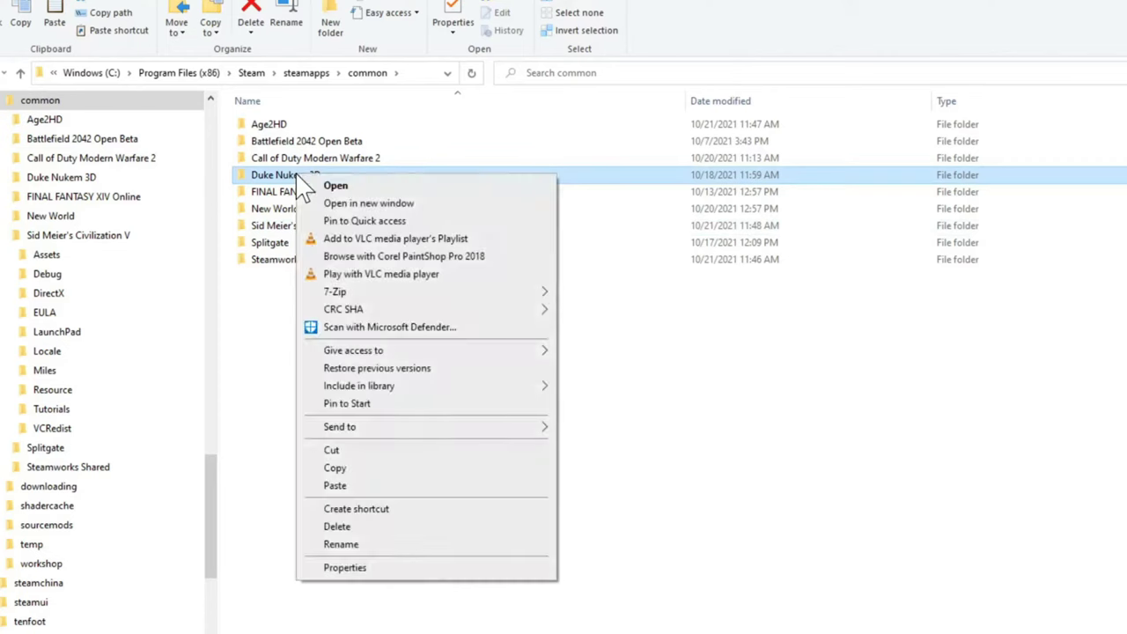
left_click(342, 469)
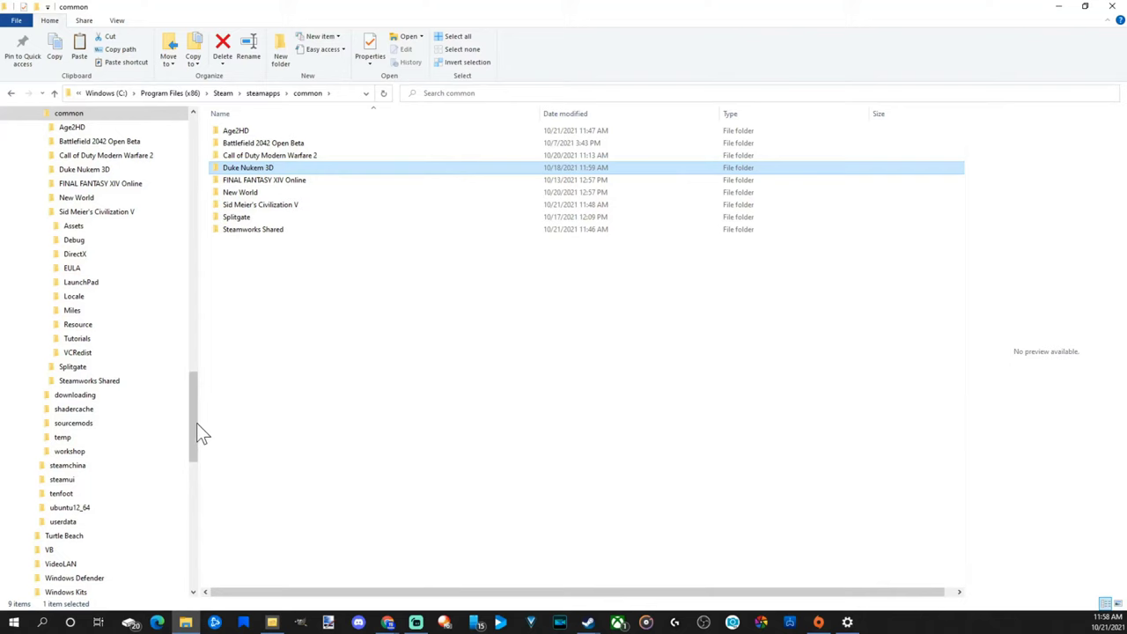
- Go through This PC to the root of the 5TB External Hardive (E:)
mouse_move(192, 416)
left_mouse_down()
mouse_move(204, 191)
mouse_move(188, 155)
left_mouse_up()
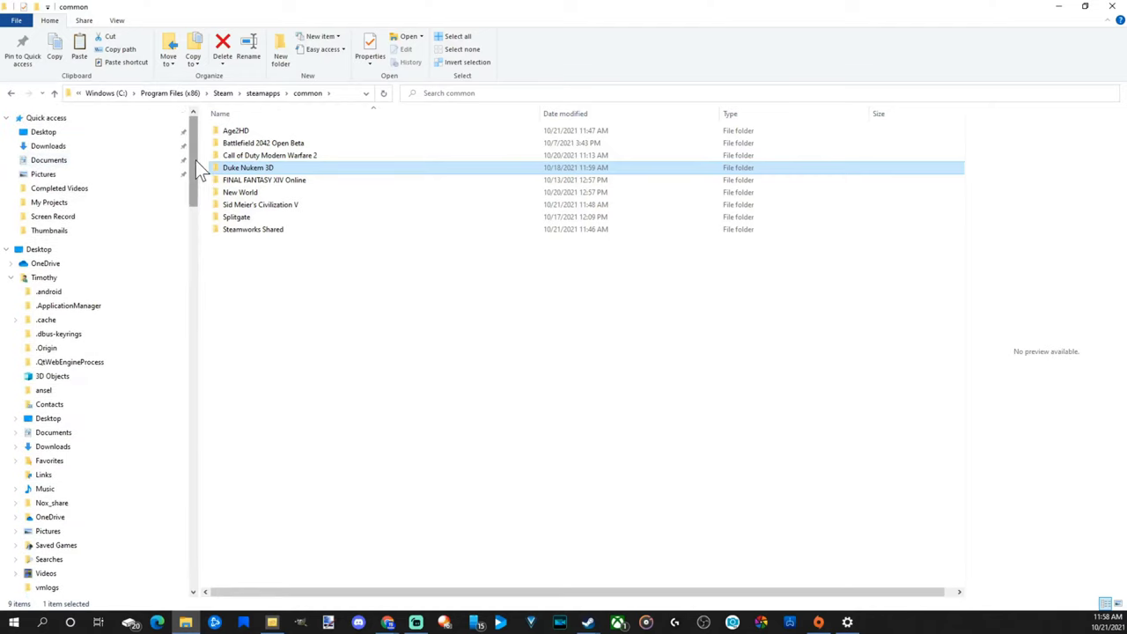
left_click(104, 92)
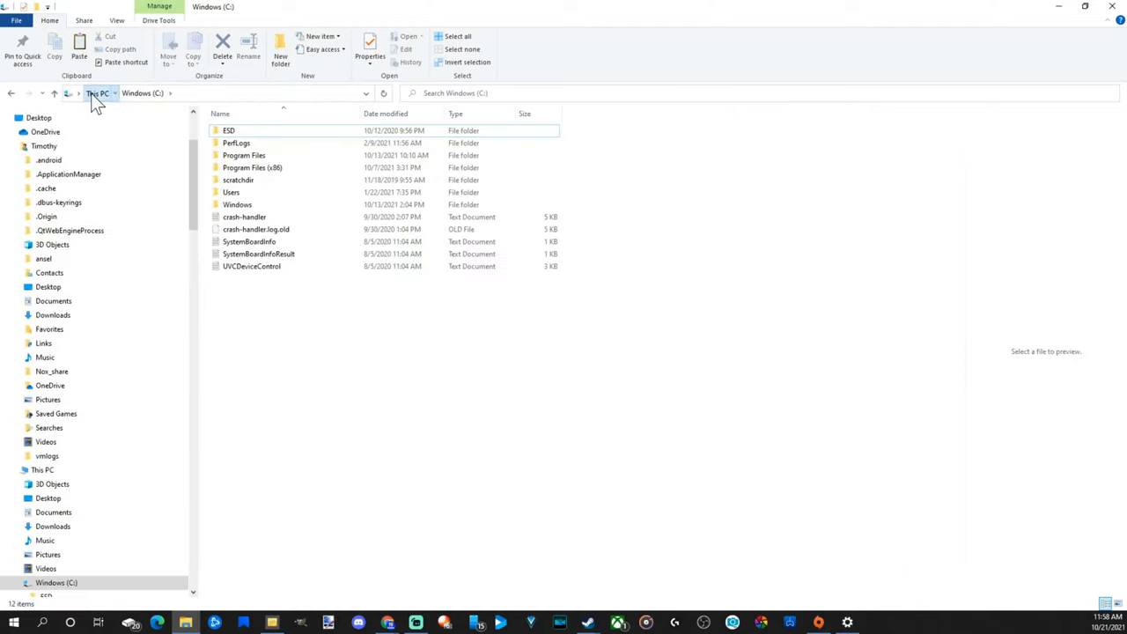
left_click(326, 282)
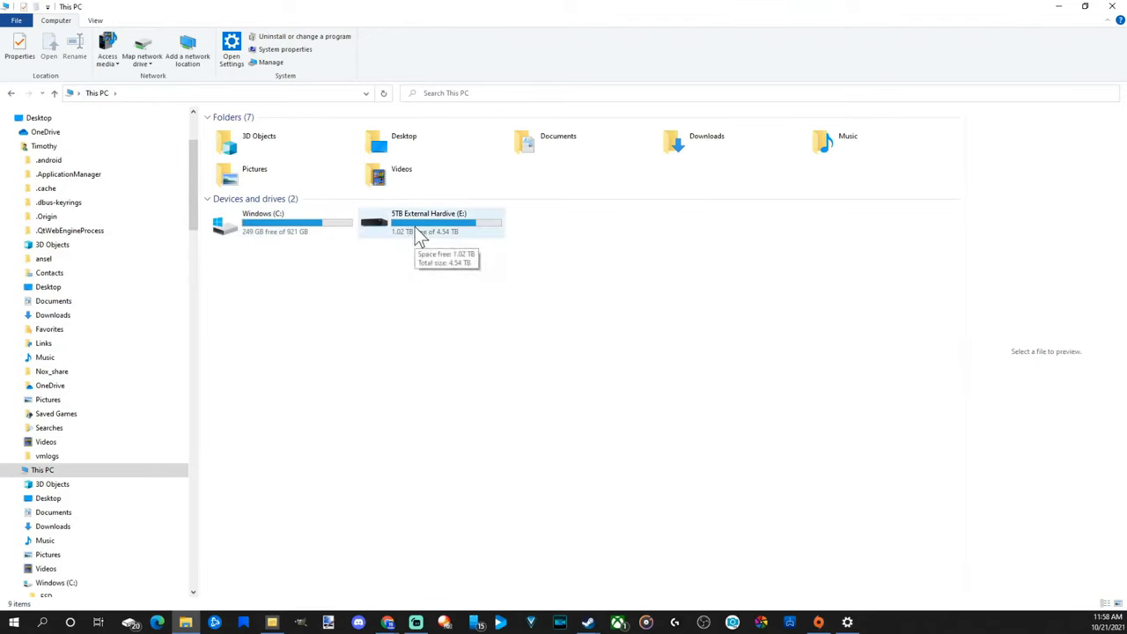
mouse_move(194, 205)
left_mouse_down()
mouse_move(220, 368)
mouse_move(225, 529)
left_mouse_up()
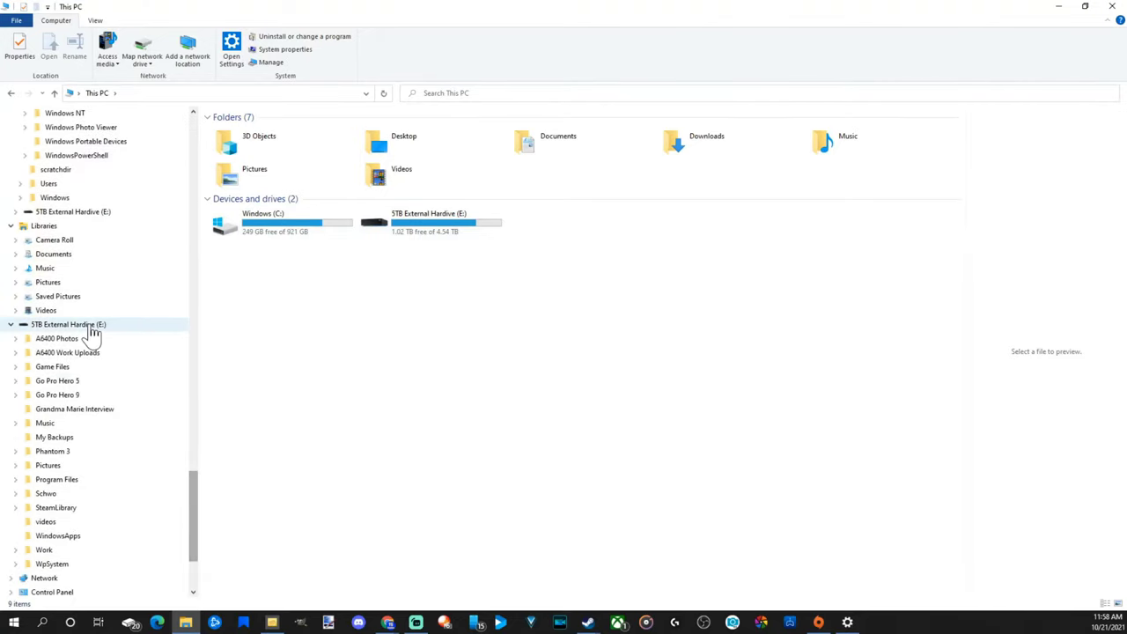
double_click(449, 233)
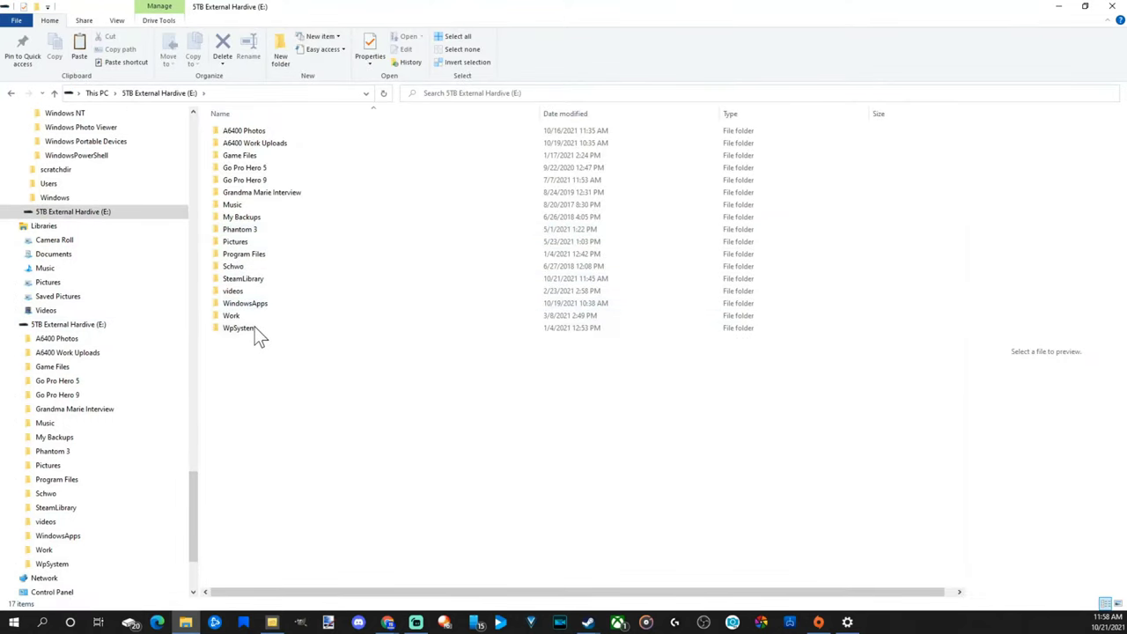
- Paste the Duke Nukem 3D folder into E:\My Backups and deselect it
double_click(248, 220)
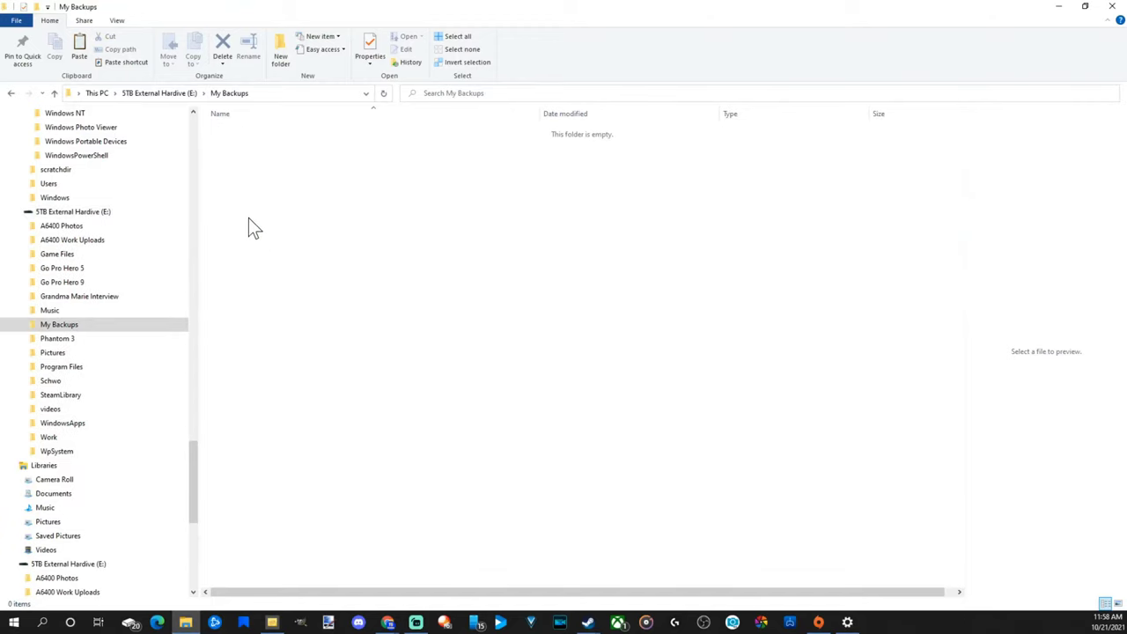
right_click(249, 221)
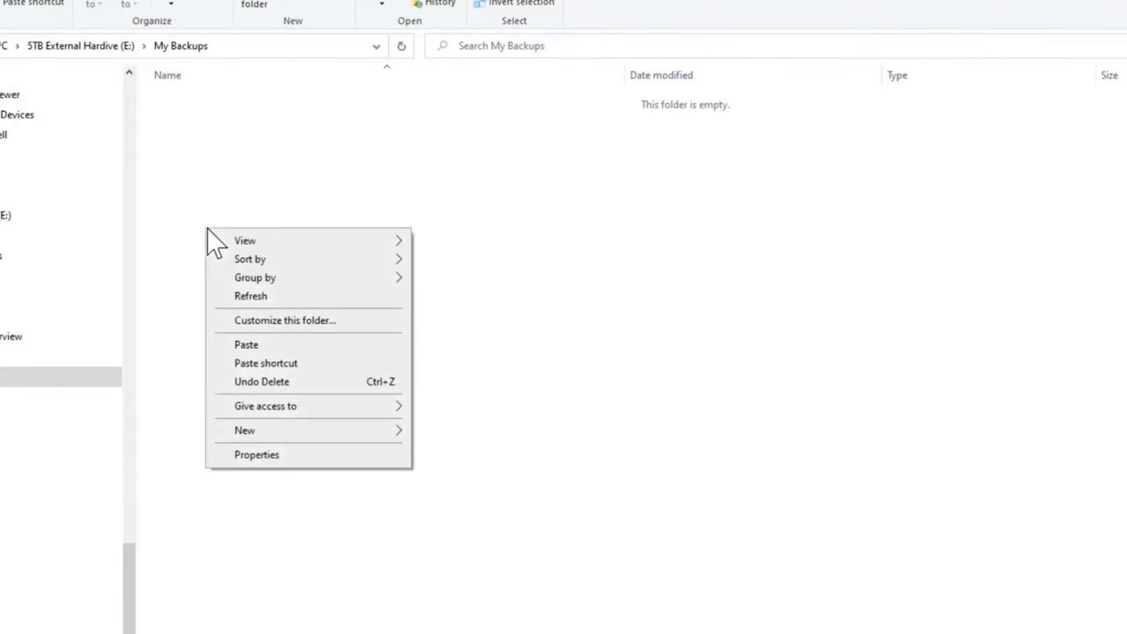
left_click(248, 344)
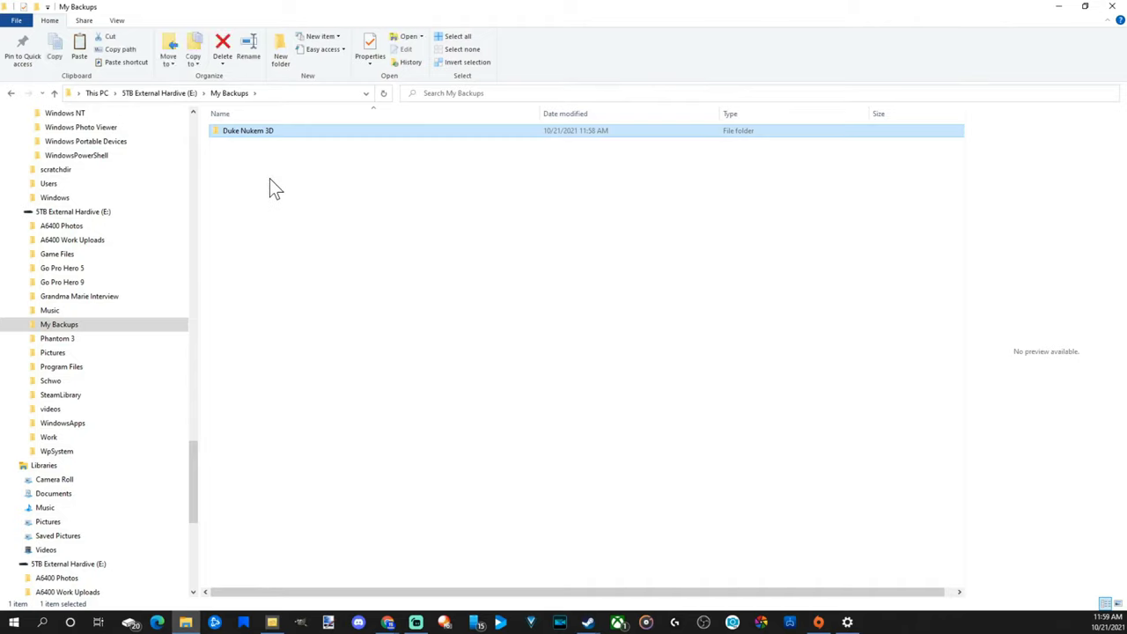
left_click(266, 180)
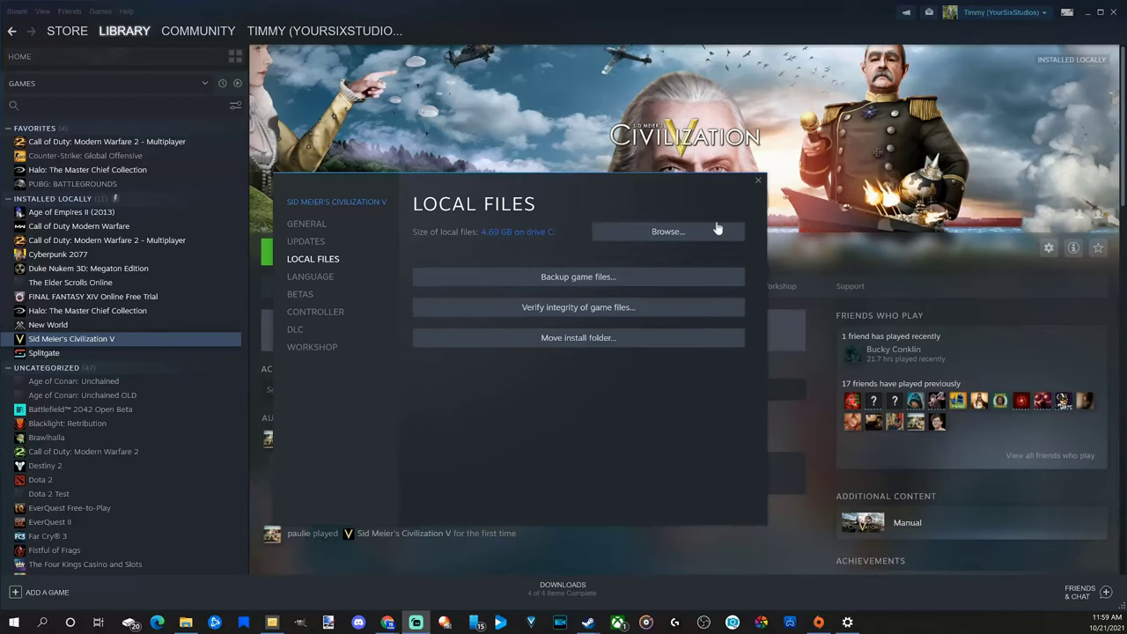
- Close Civilization V's Properties window and select Duke Nukem 3D: Megaton Edition
left_click(756, 182)
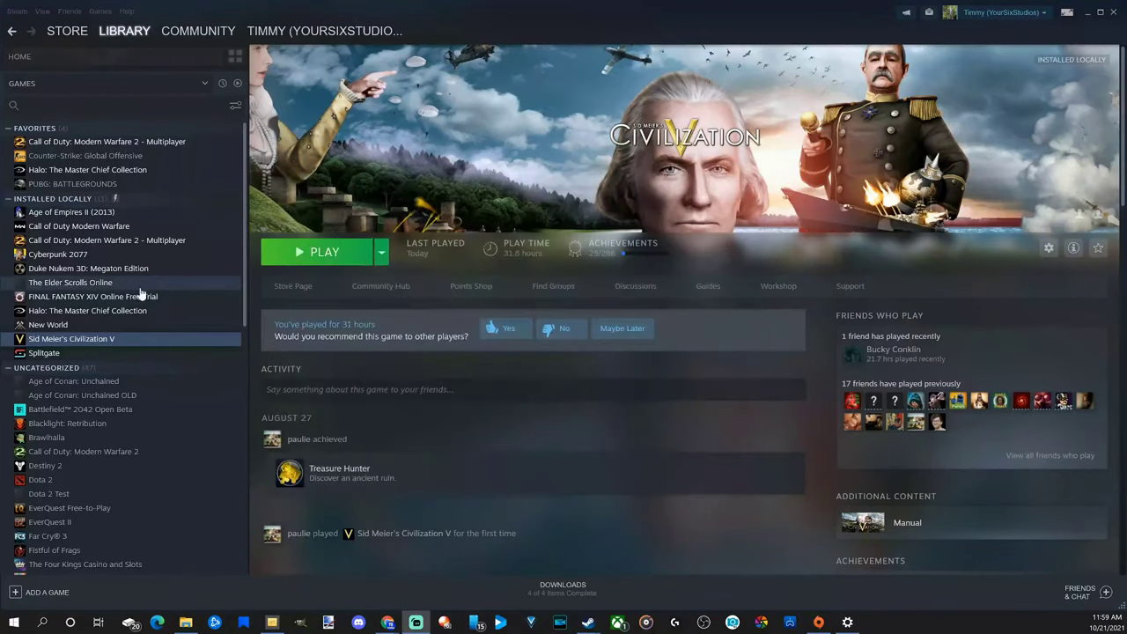
left_click(69, 274)
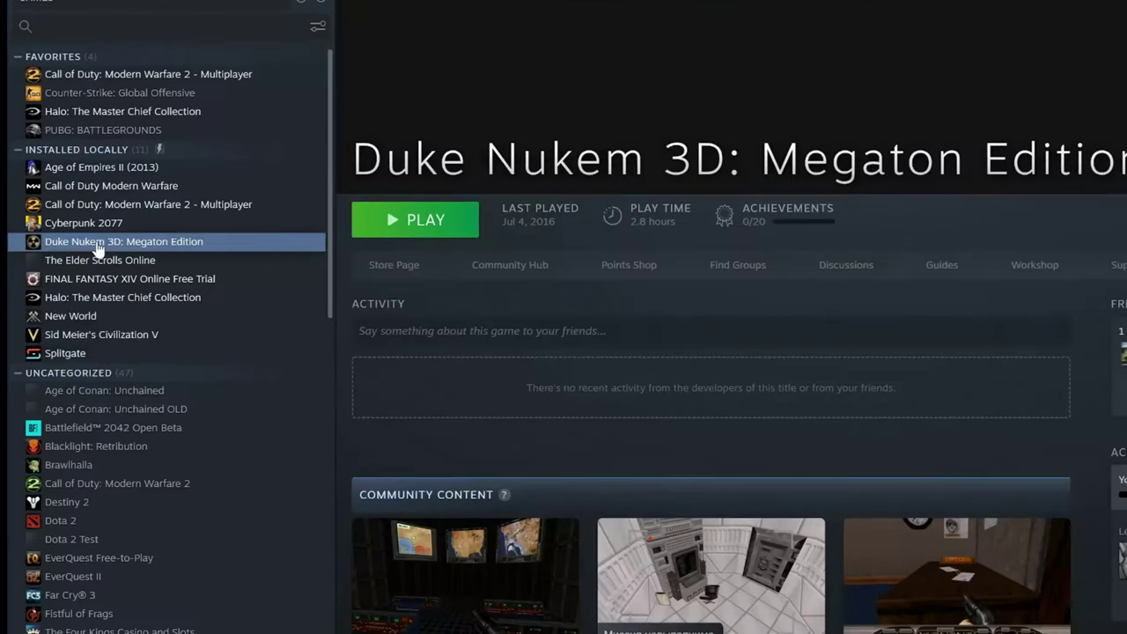
- Uninstall Duke Nukem 3D: Megaton Edition through Manage > Uninstall and confirm
right_click(69, 274)
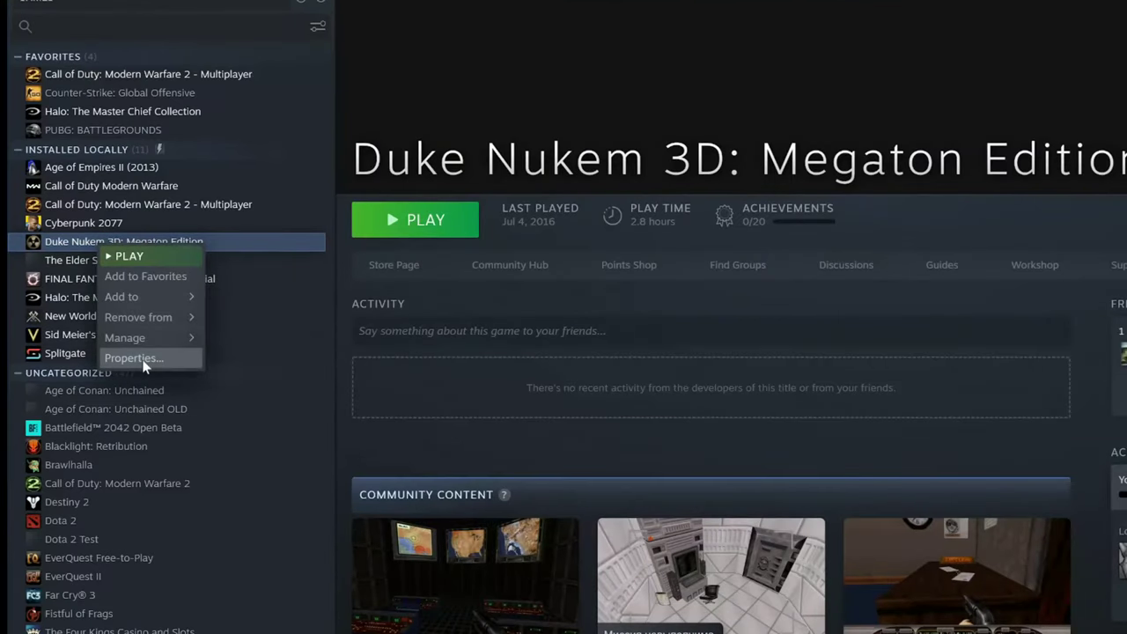
mouse_move(124, 337)
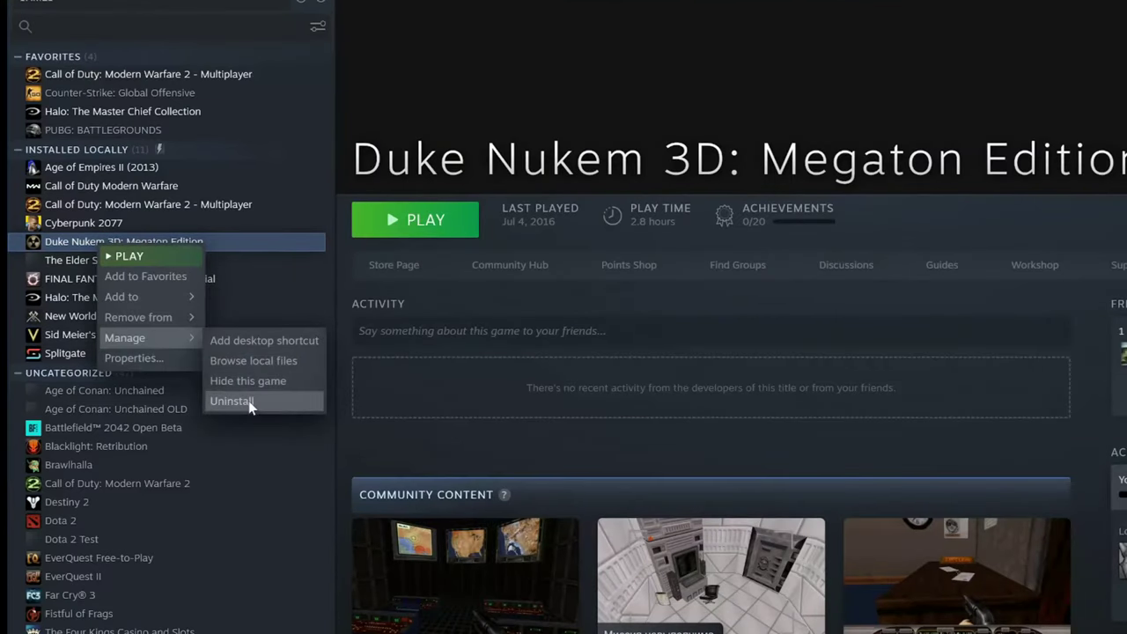
left_click(250, 403)
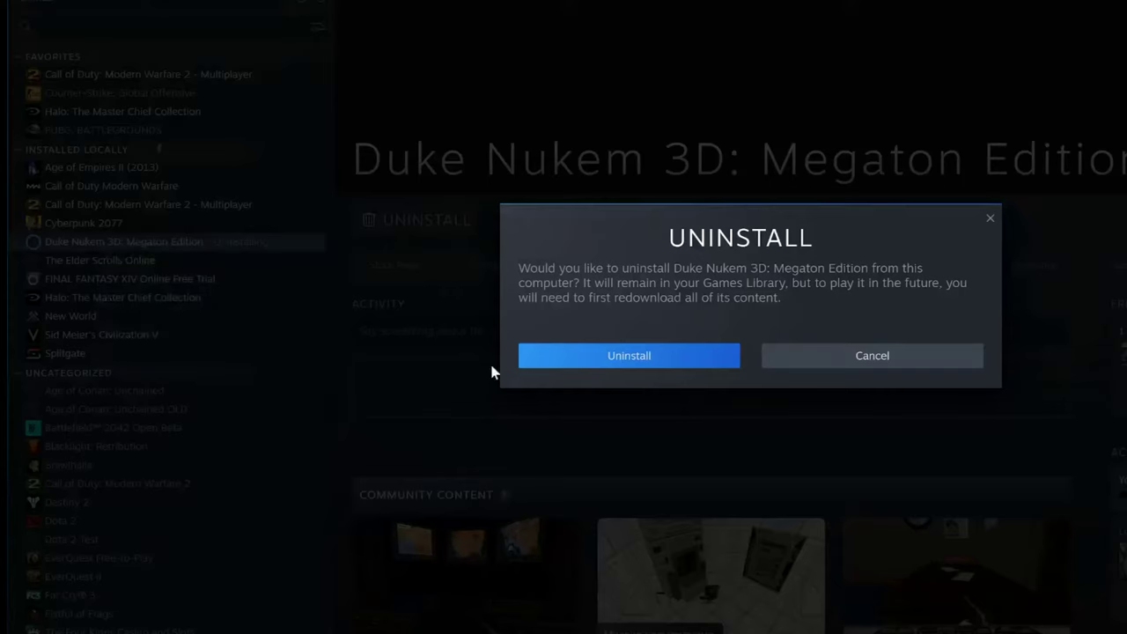
left_click(648, 364)
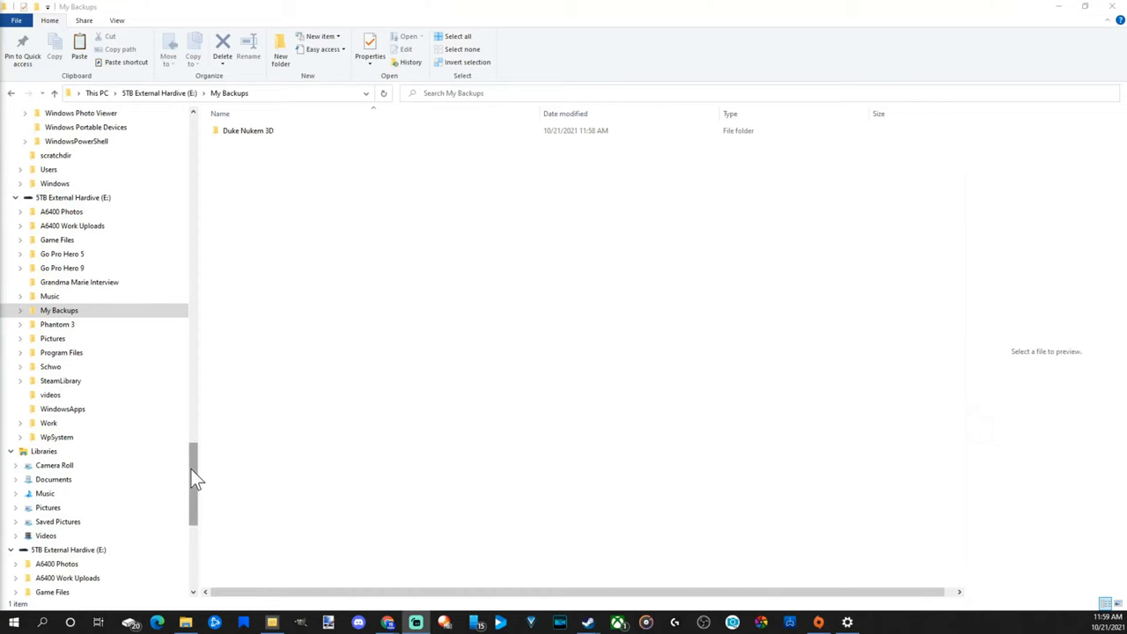
- Browse to C:\Program Files (x86)\Steam\steamapps\common
left_click_drag(193, 479, 205, 185)
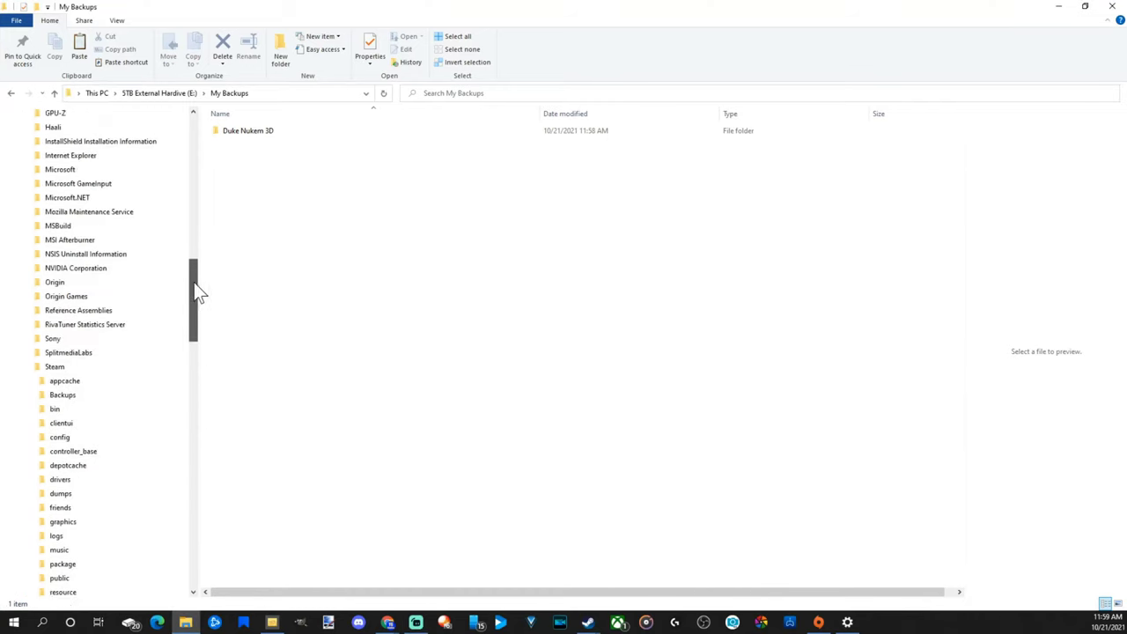
left_click(62, 438)
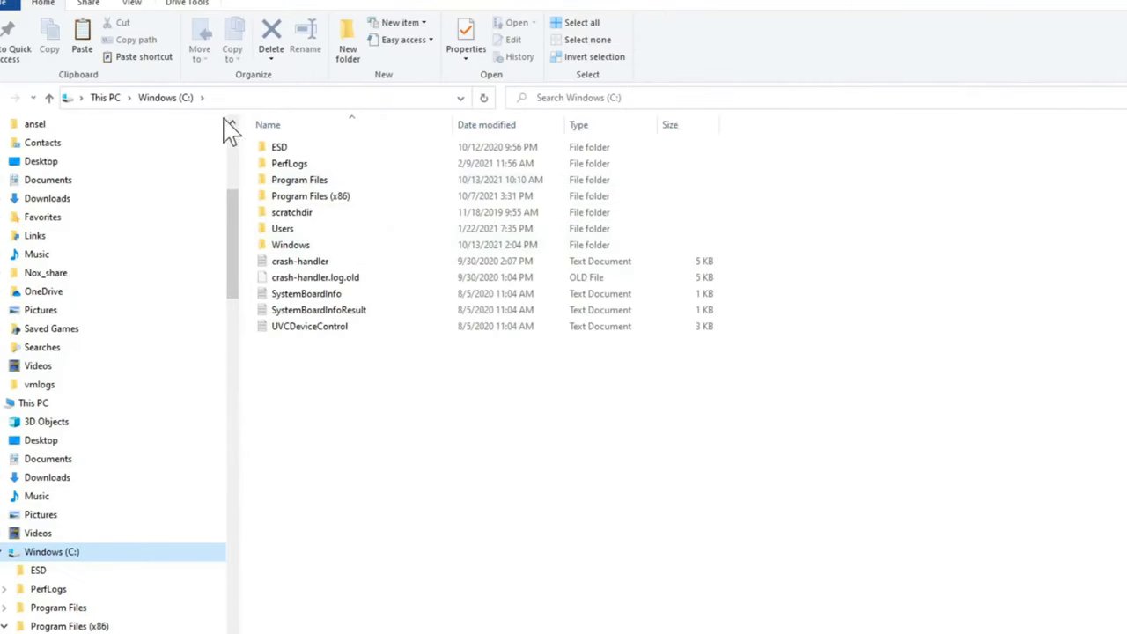
double_click(326, 195)
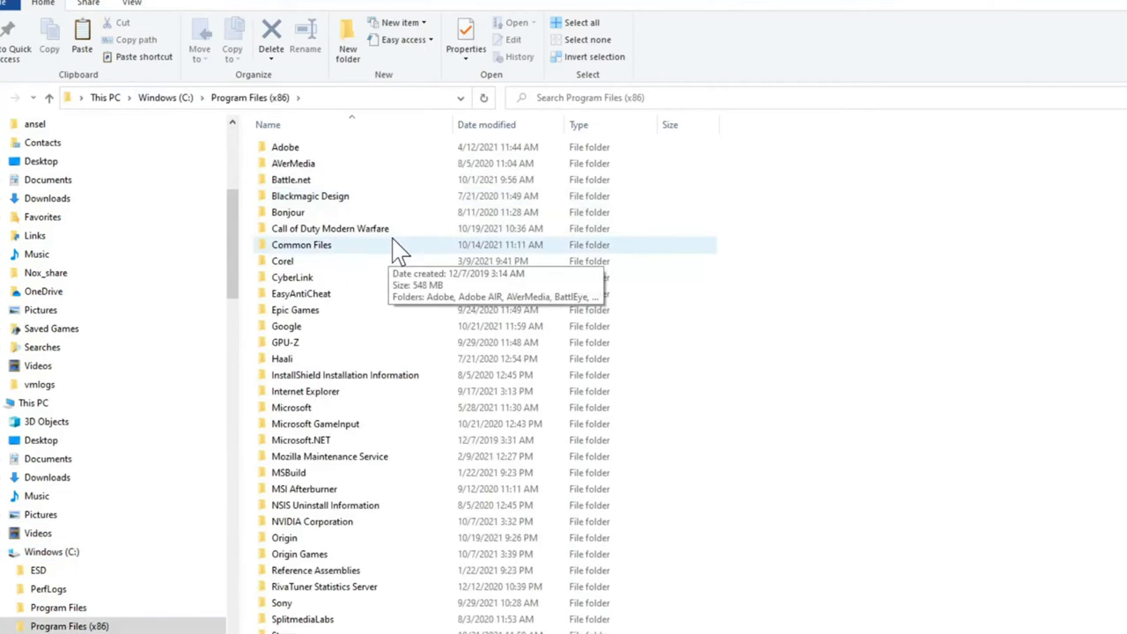
scroll(415, 291, "down", 2)
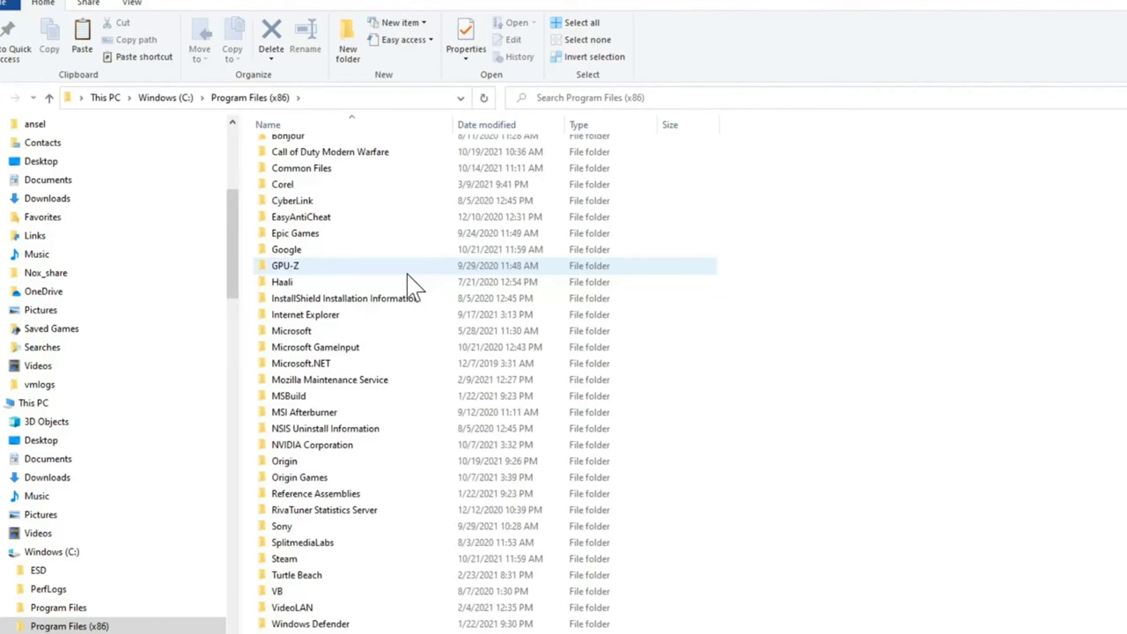
double_click(284, 558)
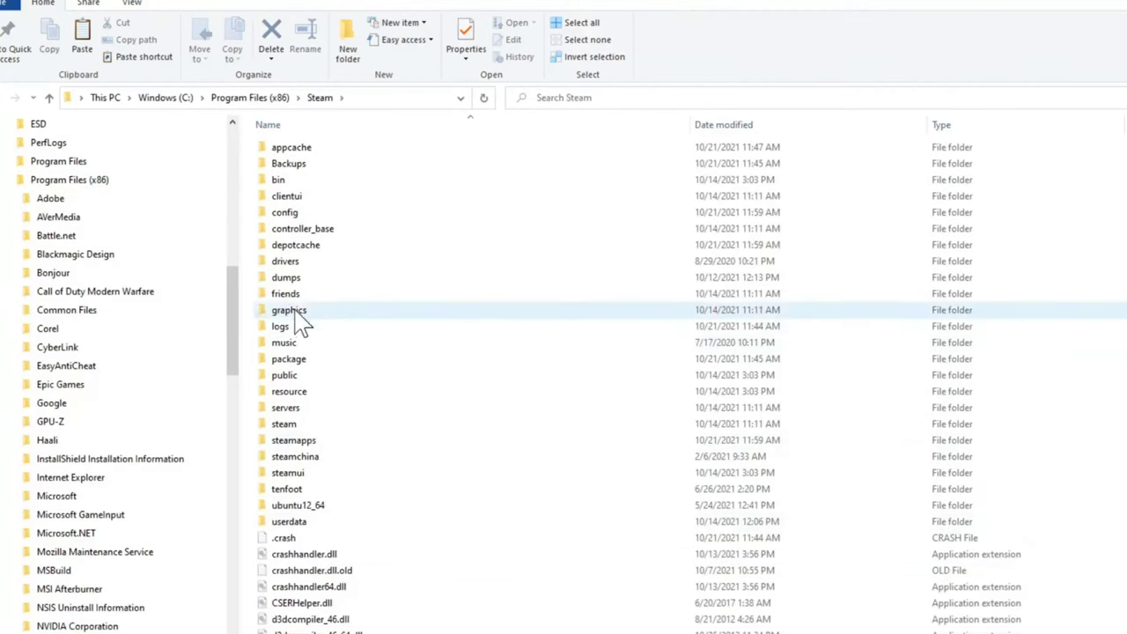
double_click(293, 443)
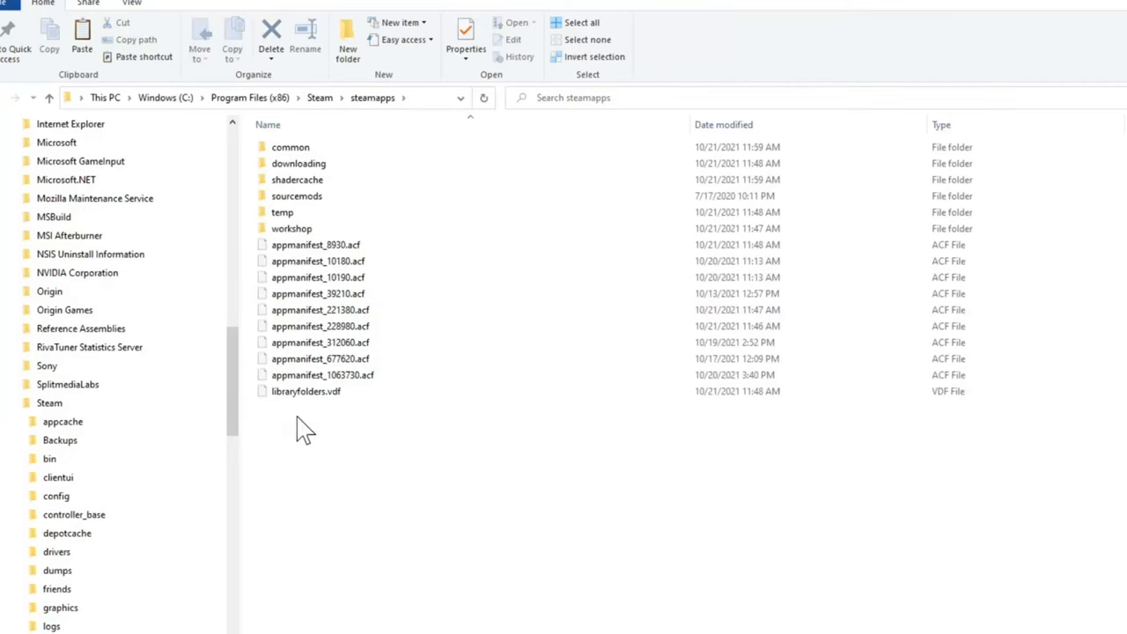
double_click(304, 148)
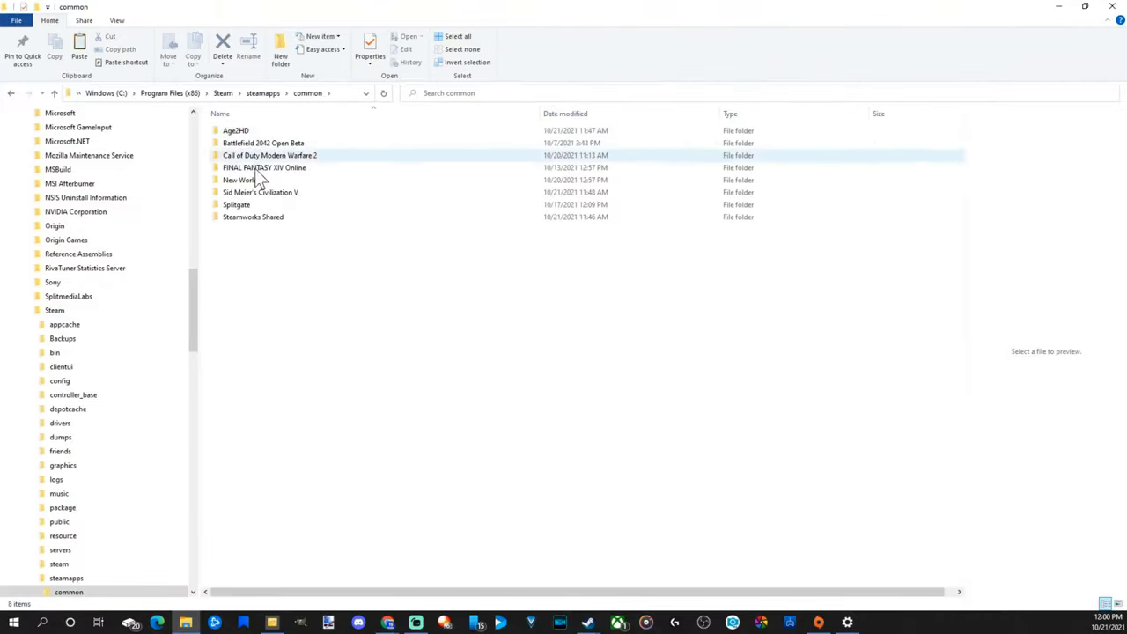
- Copy Duke Nukem 3D from E:\My Backups and paste it into C:'s steamapps\common
right_click(262, 260)
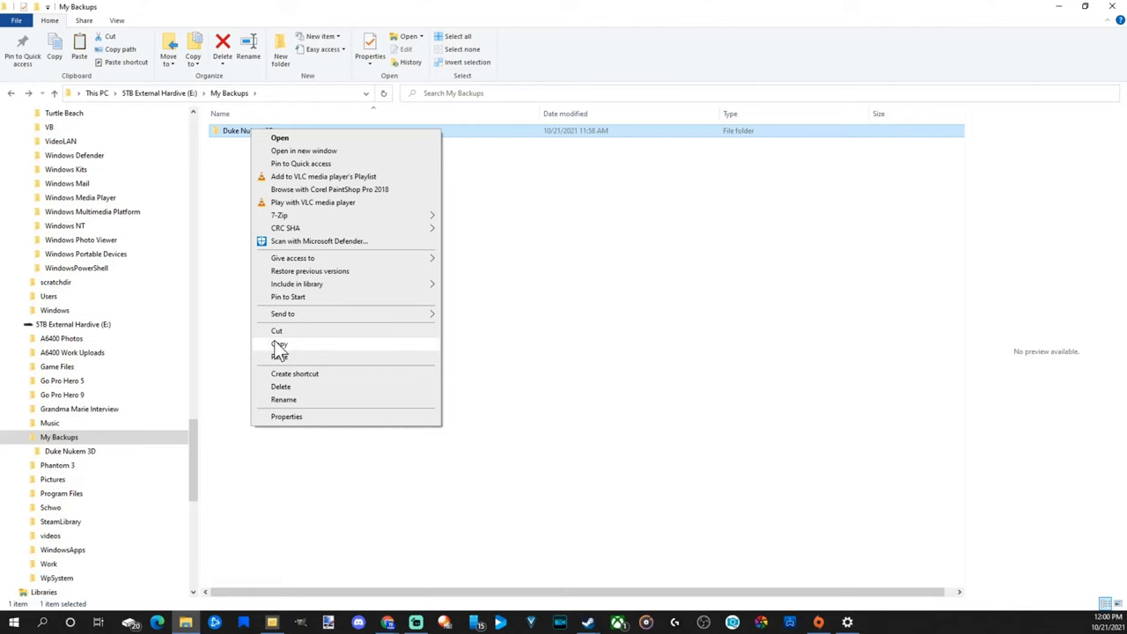
left_click(275, 344)
key("alt+Left")
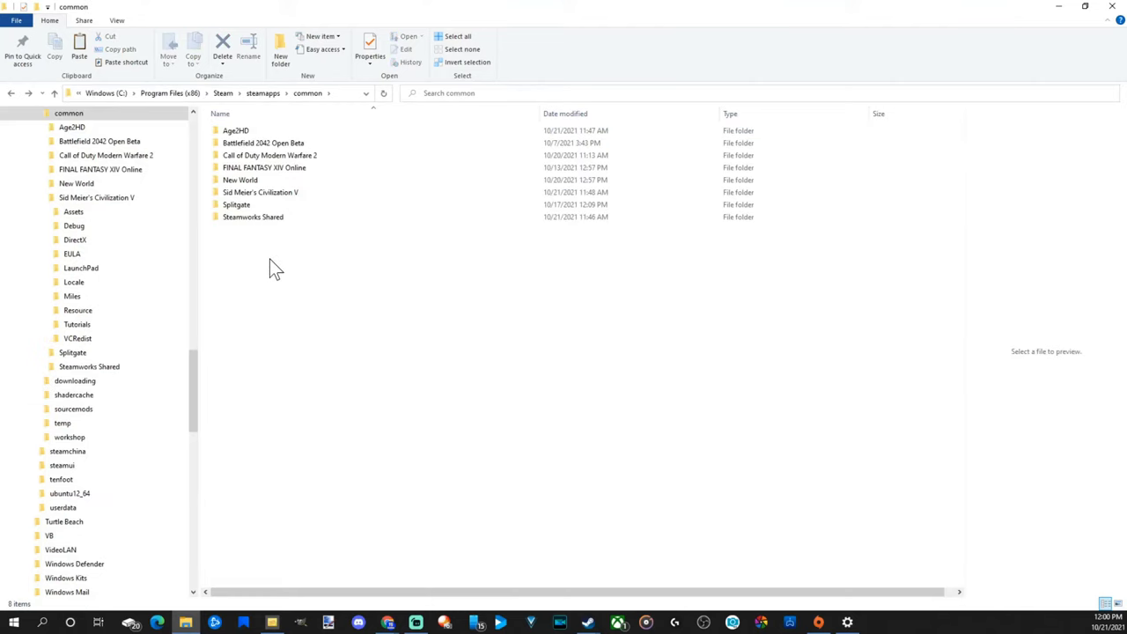
right_click(271, 261)
left_click(304, 345)
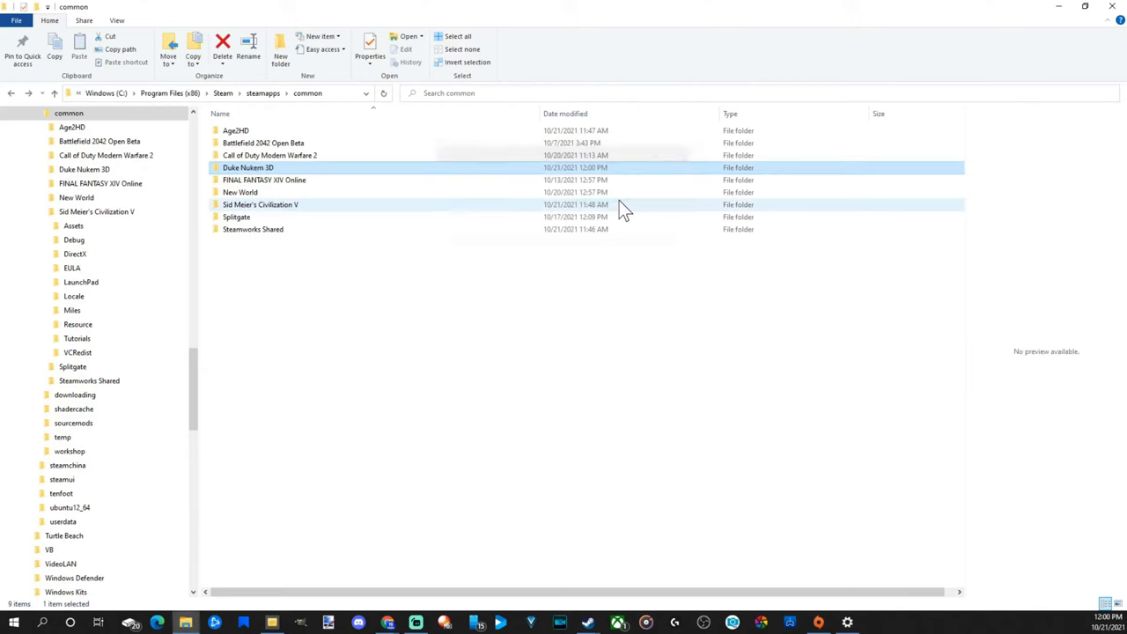
key("alt+Tab")
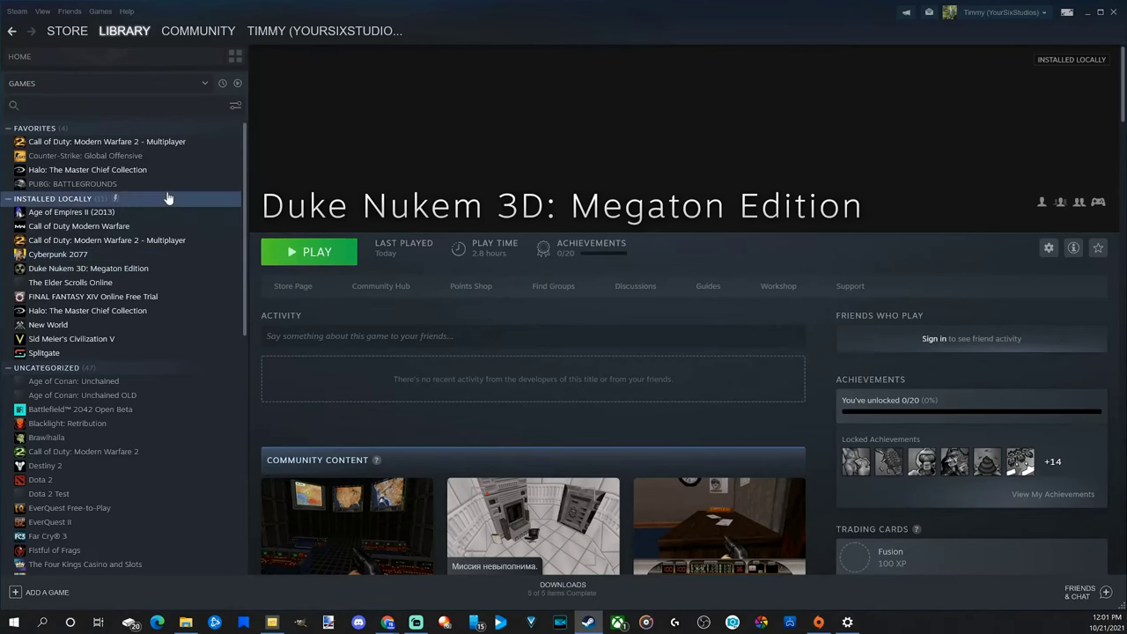
left_click(88, 275)
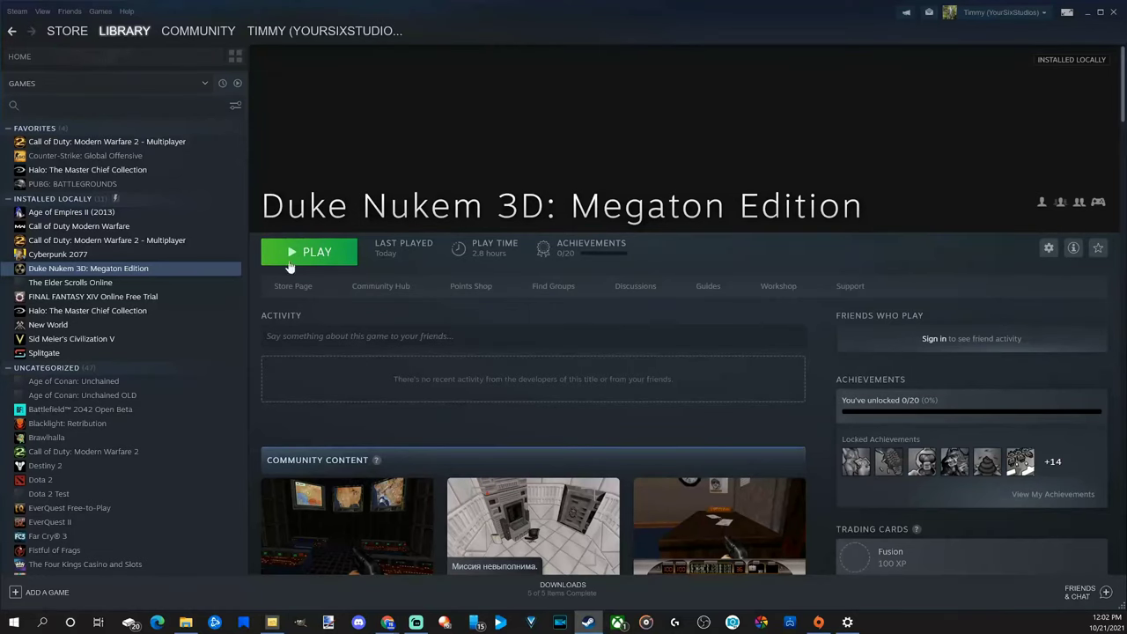
left_click(318, 259)
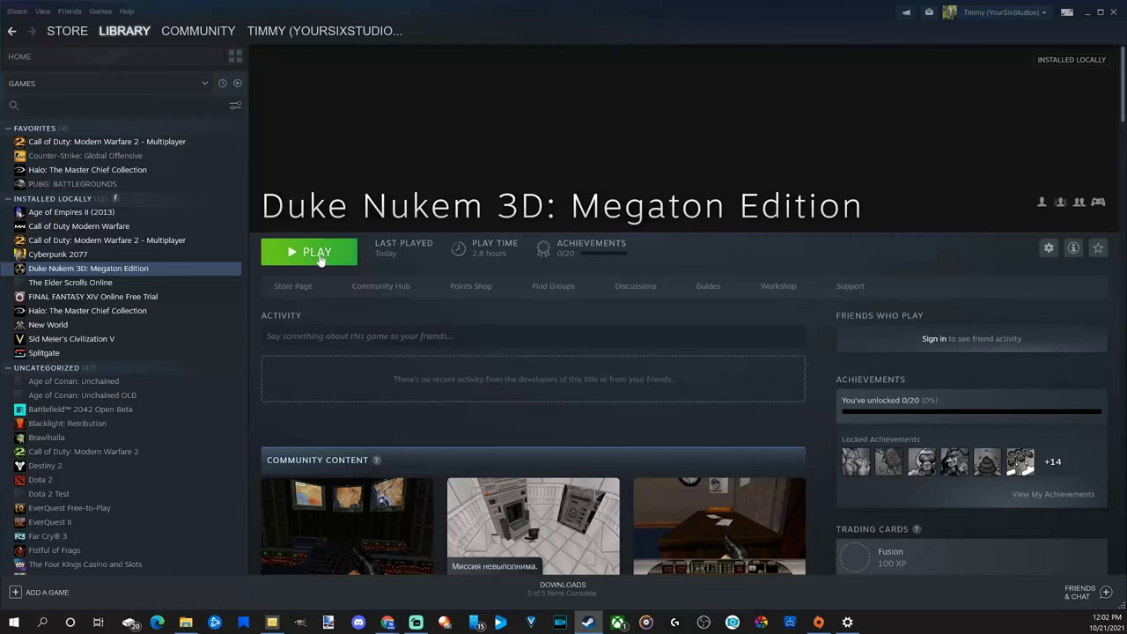
scroll(331, 269, "down", 1)
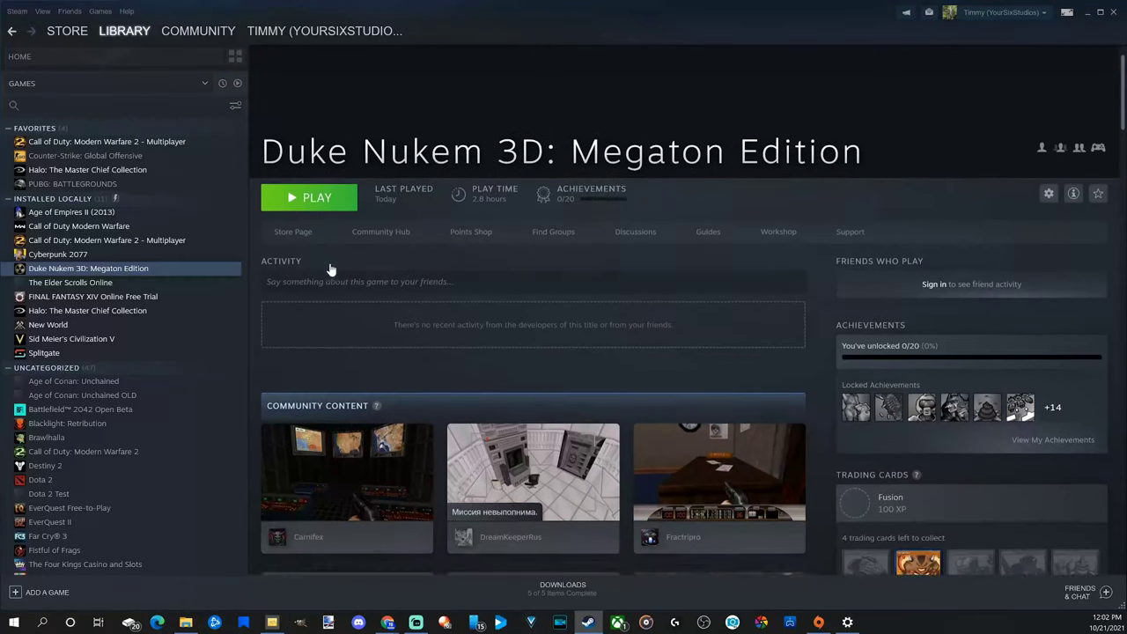
scroll(334, 272, "down", 2)
scroll(349, 277, "down", 2)
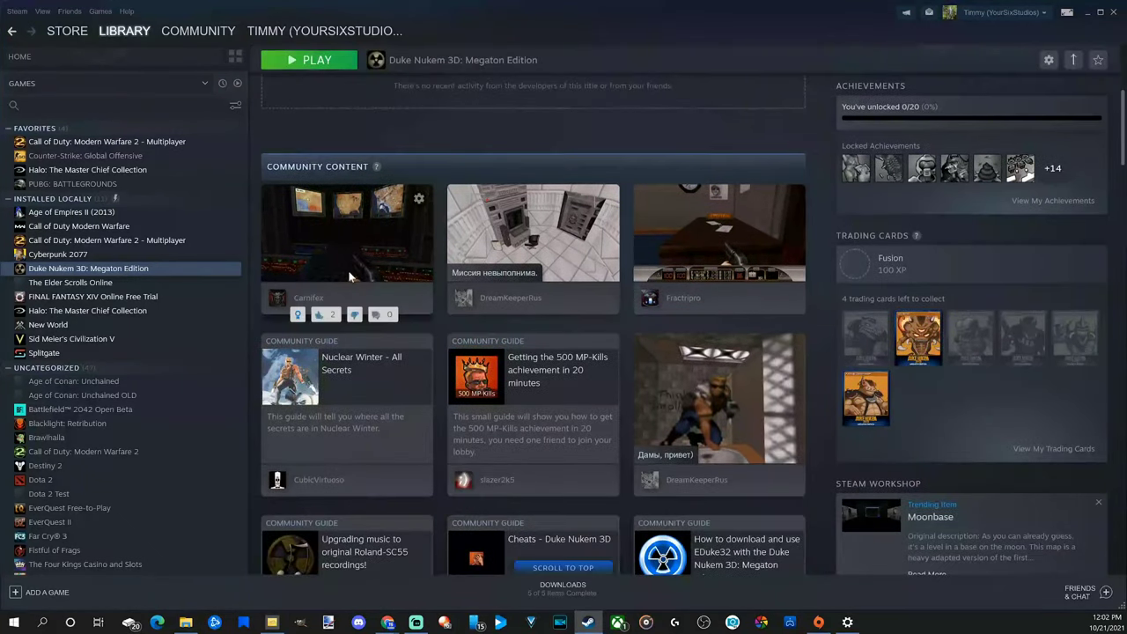
scroll(348, 278, "down", 2)
scroll(349, 277, "down", 2)
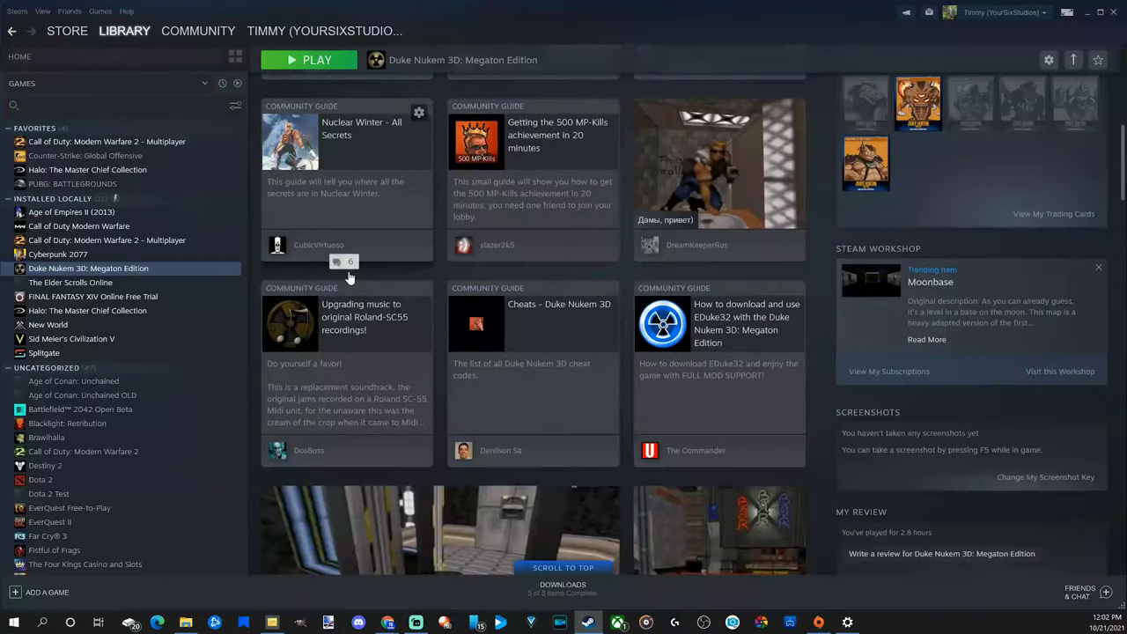
scroll(349, 275, "down", 2)
scroll(365, 269, "down", 2)
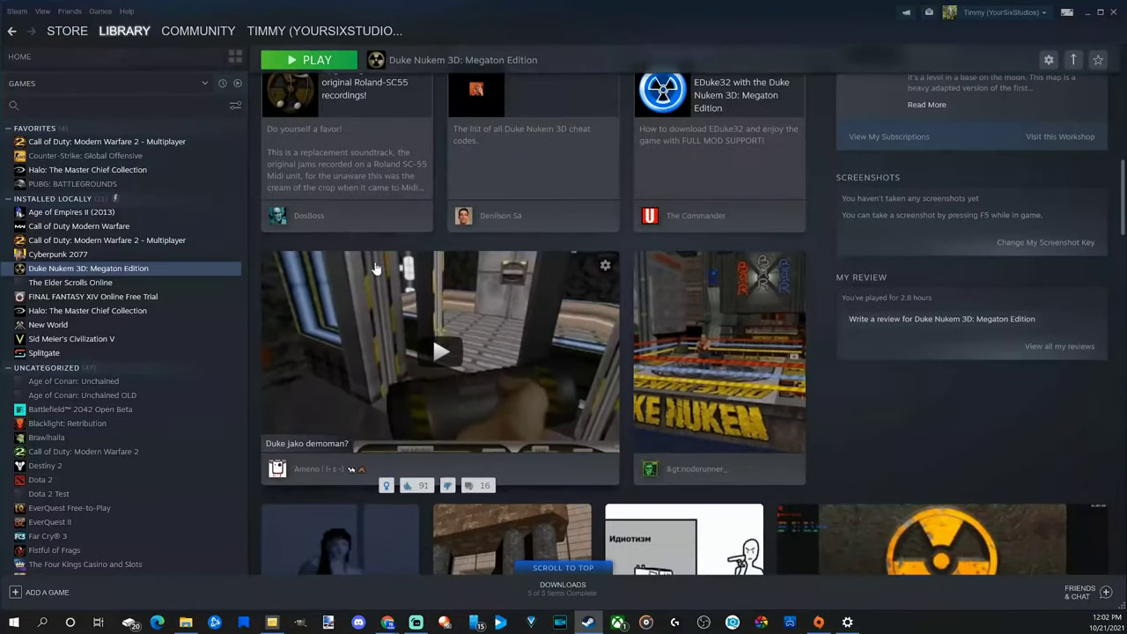
scroll(374, 268, "up", 4)
scroll(374, 269, "up", 2)
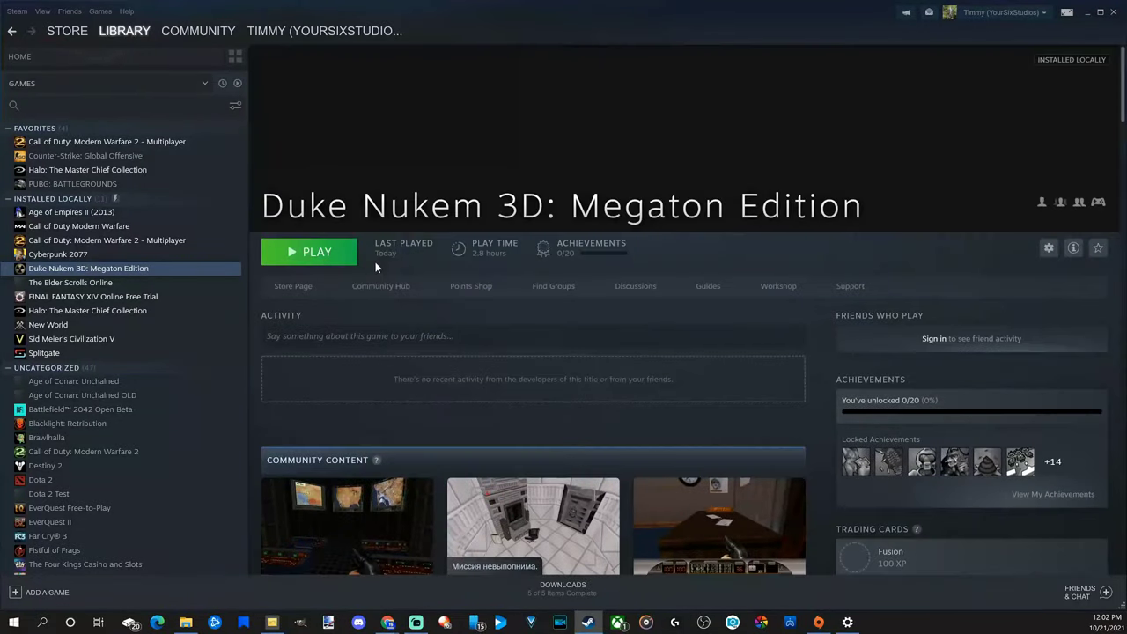